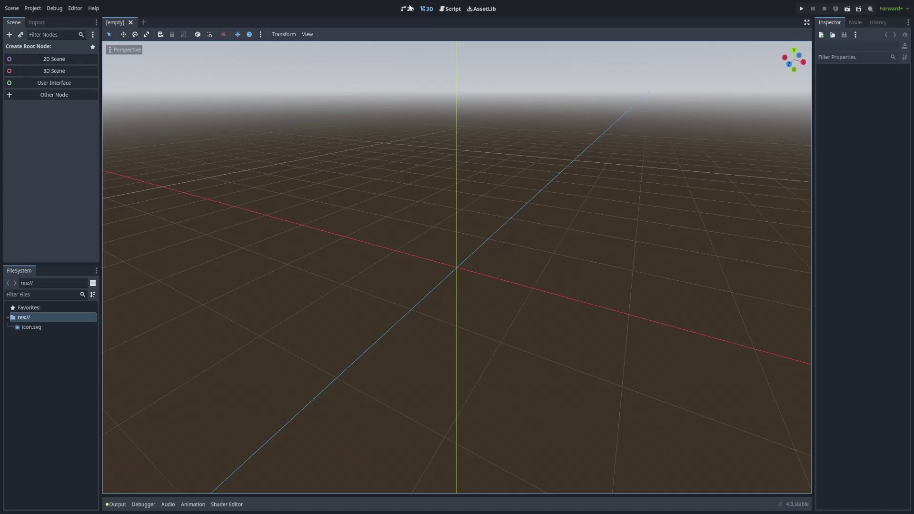
Step: Create a 2D scene and rename its root node to Main
left_click(47, 60)
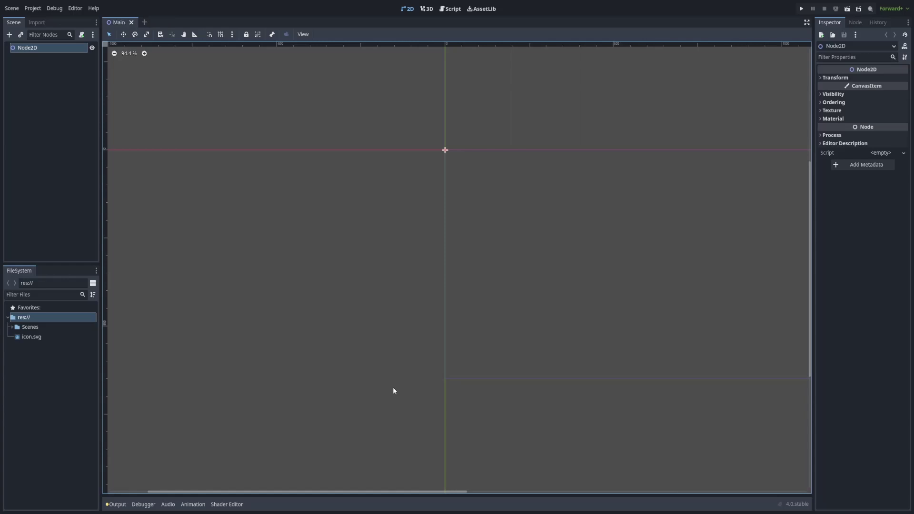
left_click(56, 55)
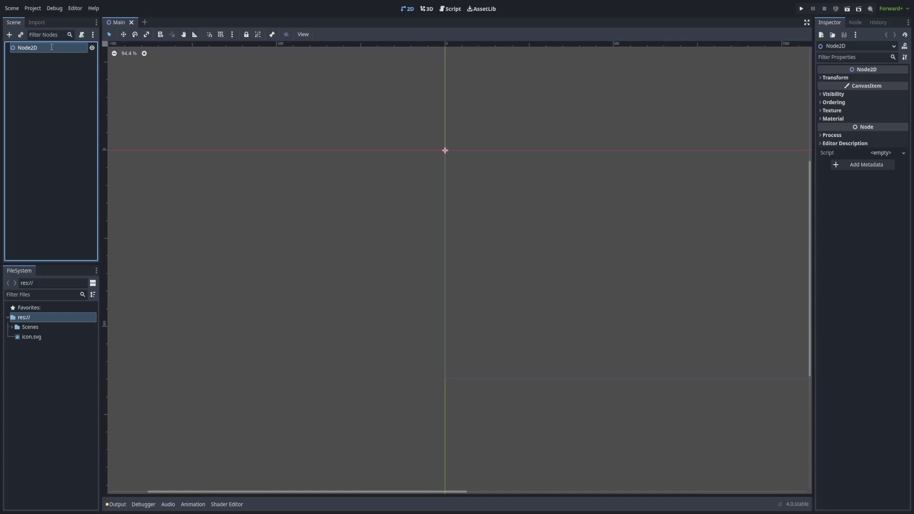
type("Main")
key("Return")
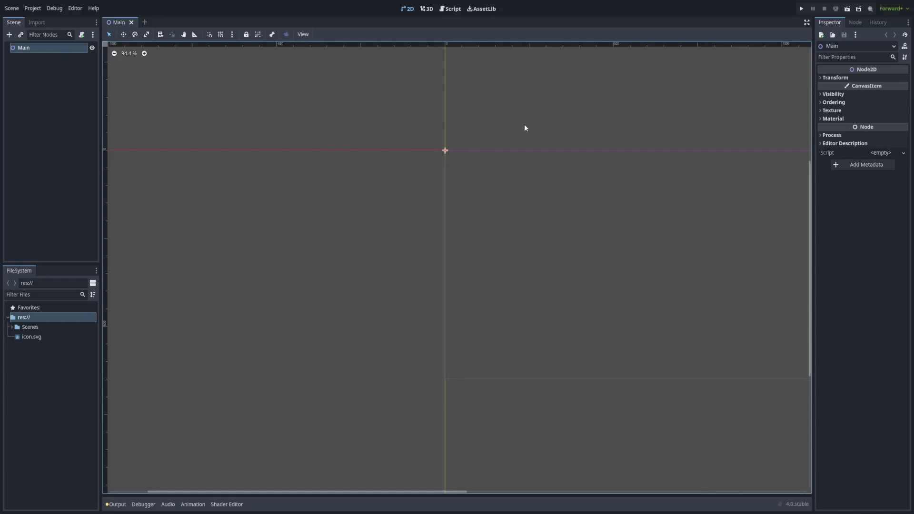
scroll(516, 129, "up", 5)
scroll(406, 229, "right", 5)
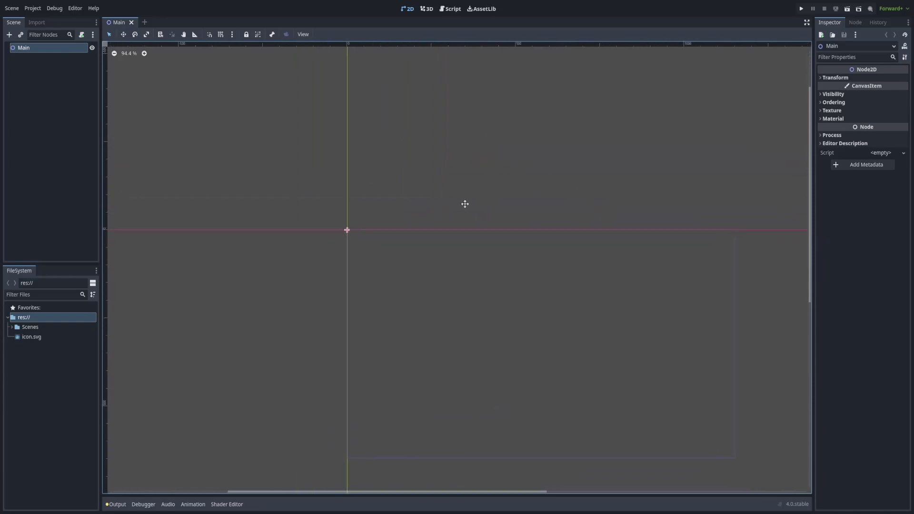
left_click_drag(393, 218, 413, 220)
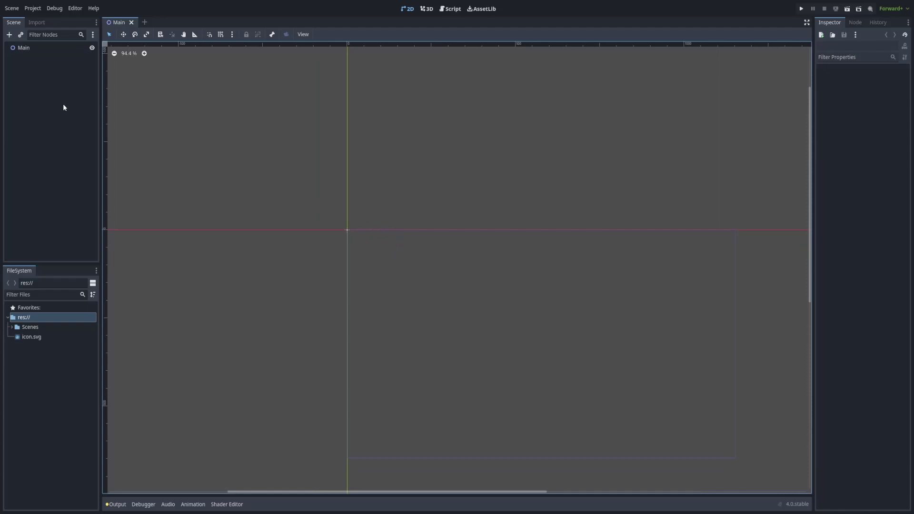
left_click(35, 50)
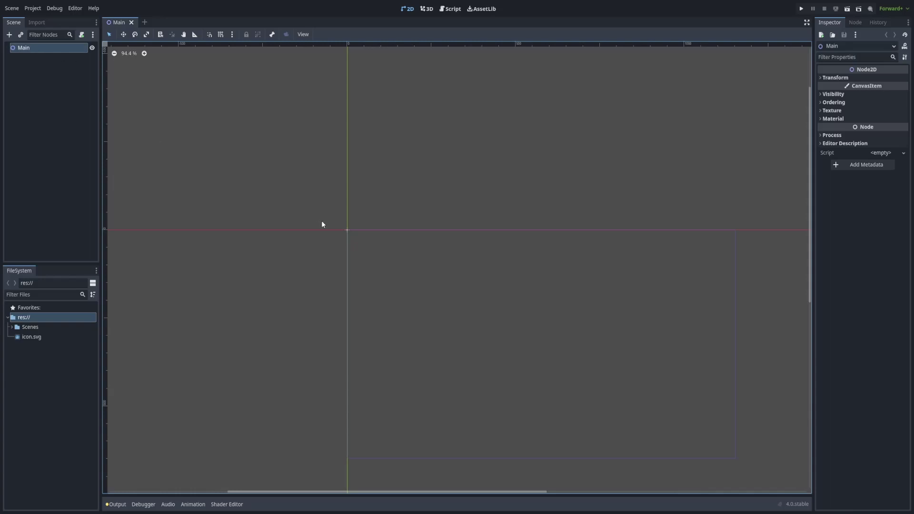
scroll(345, 224, "up", 3)
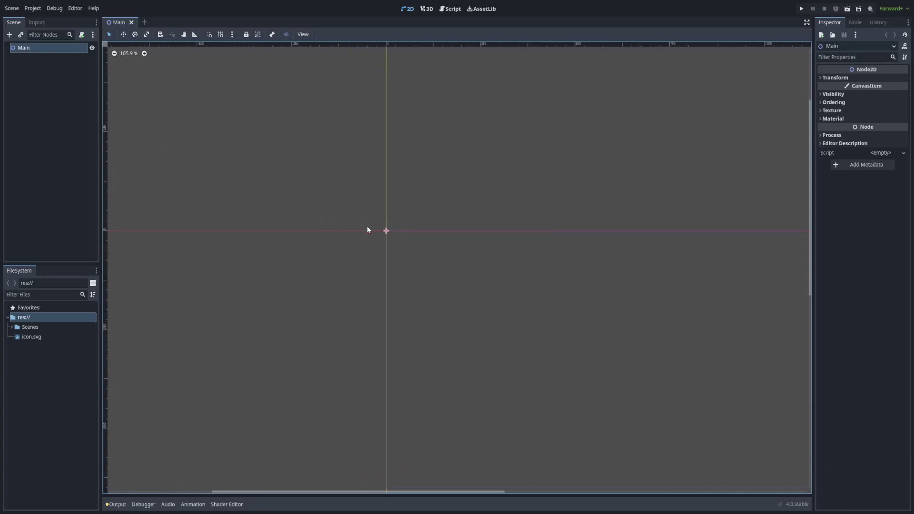
left_click(12, 328)
left_click(11, 327)
middle_click_drag(354, 229, 370, 232)
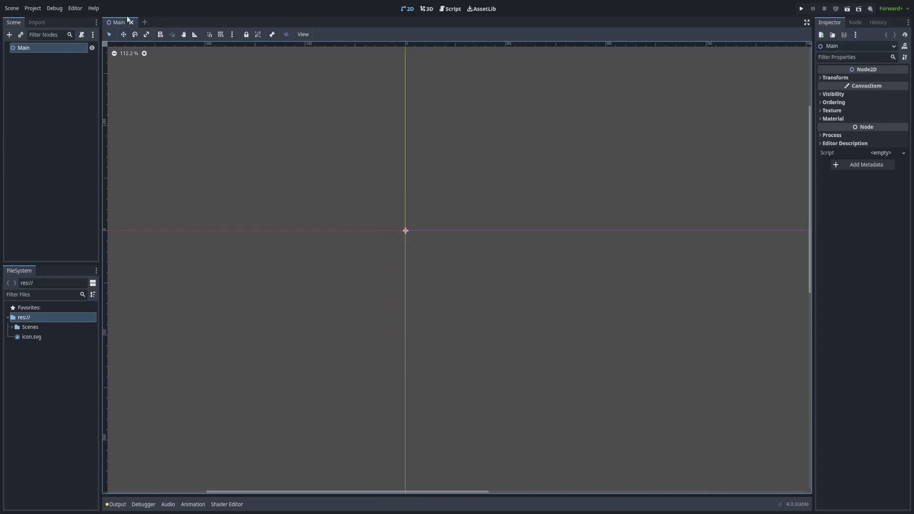
left_click(125, 36)
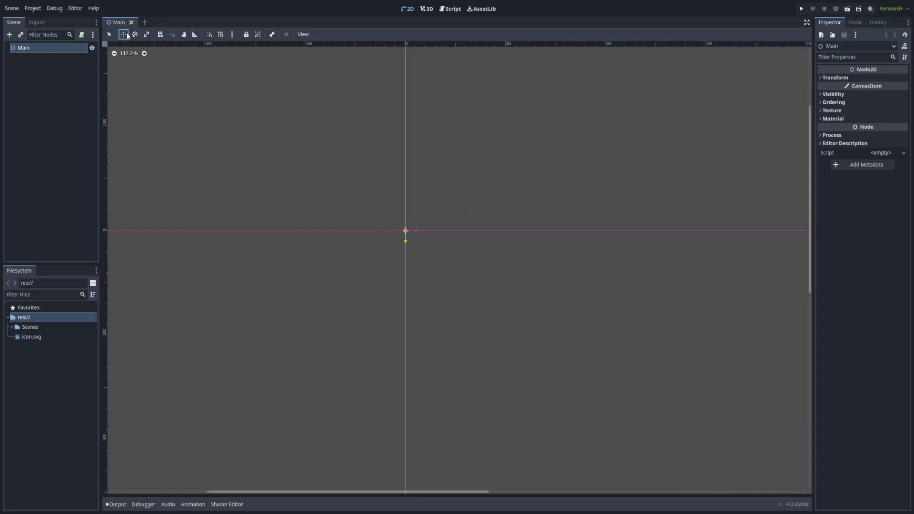
left_click(147, 34)
left_click(109, 34)
mouse_move(415, 164)
middle_mouse_down()
mouse_move(449, 173)
mouse_move(417, 172)
middle_mouse_up()
left_click(421, 318)
scroll(422, 317, "up", 1)
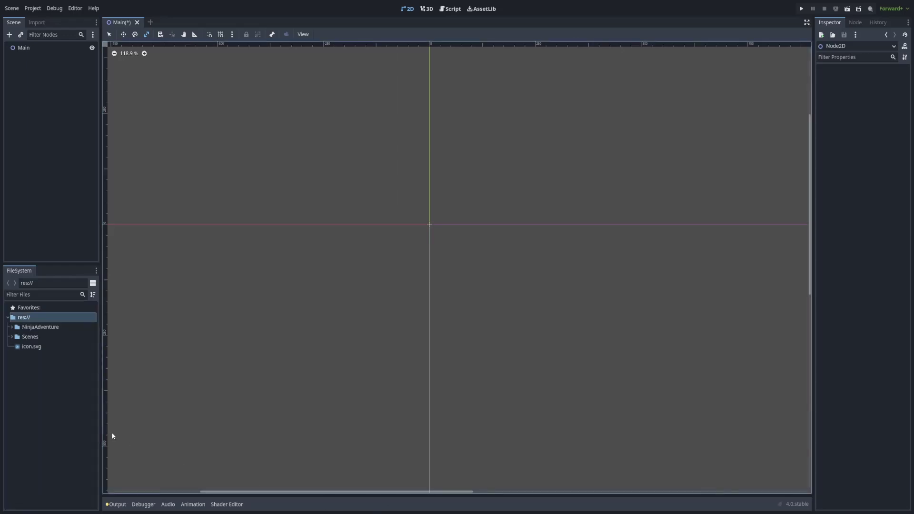
Step: Look through the contents of the NinjaAdventure asset folder, including its Actor and Backgrounds subfolders
left_click(33, 329)
left_click(13, 328)
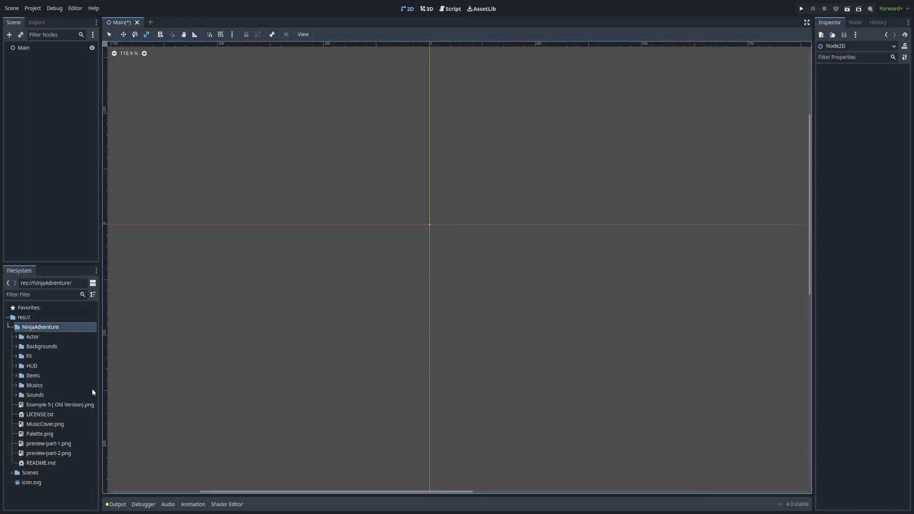
left_click(26, 336)
left_click(17, 337)
left_click(17, 336)
double_click(18, 347)
left_click(16, 340)
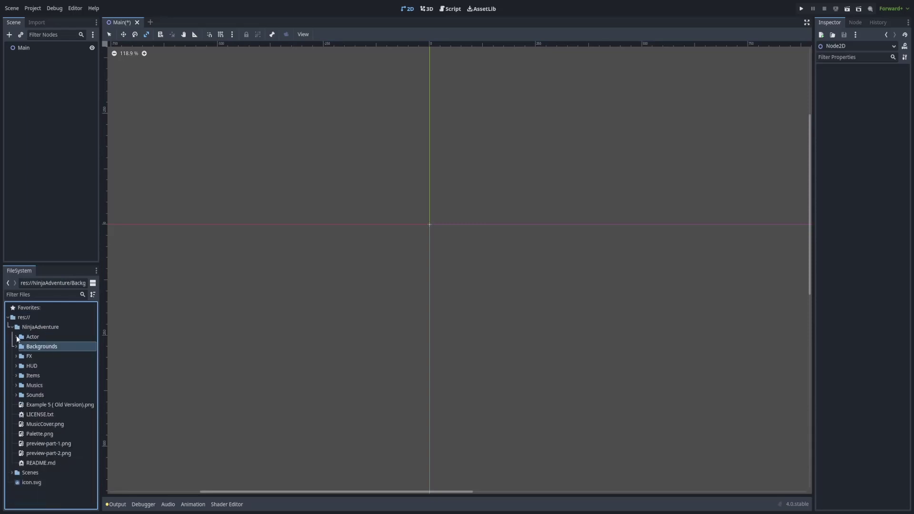
scroll(150, 376, "down", 1)
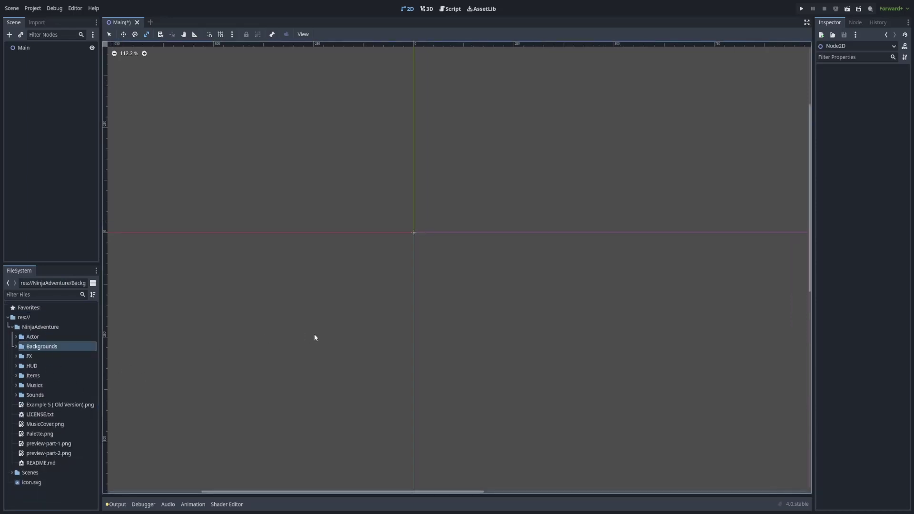
middle_click_drag(315, 337, 294, 337)
middle_click_drag(406, 265, 413, 293)
scroll(413, 294, "up", 5)
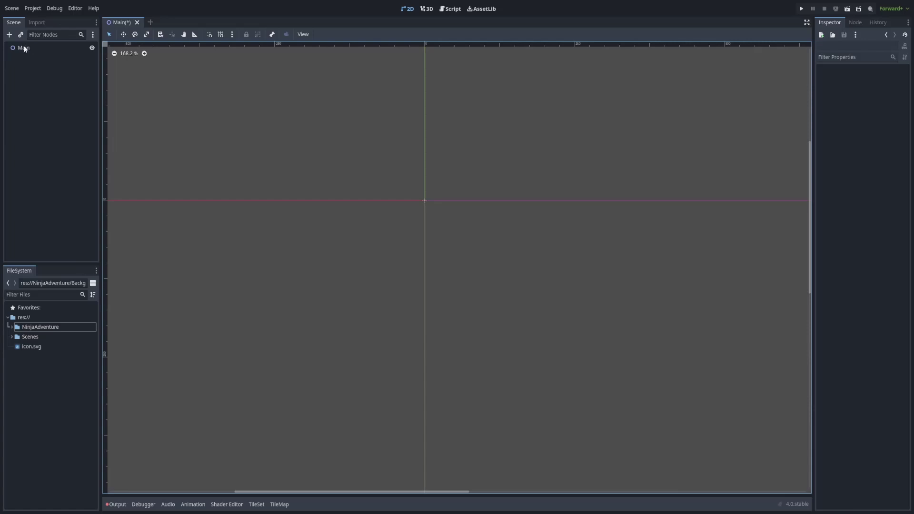
Step: Add a TileMap node under Main and assign a new TileSet to it
left_click(25, 49)
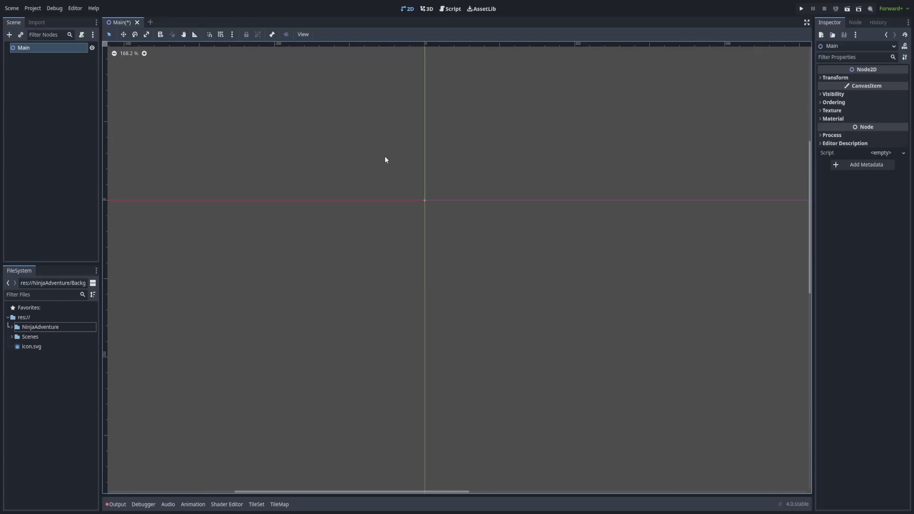
key("ctrl+v")
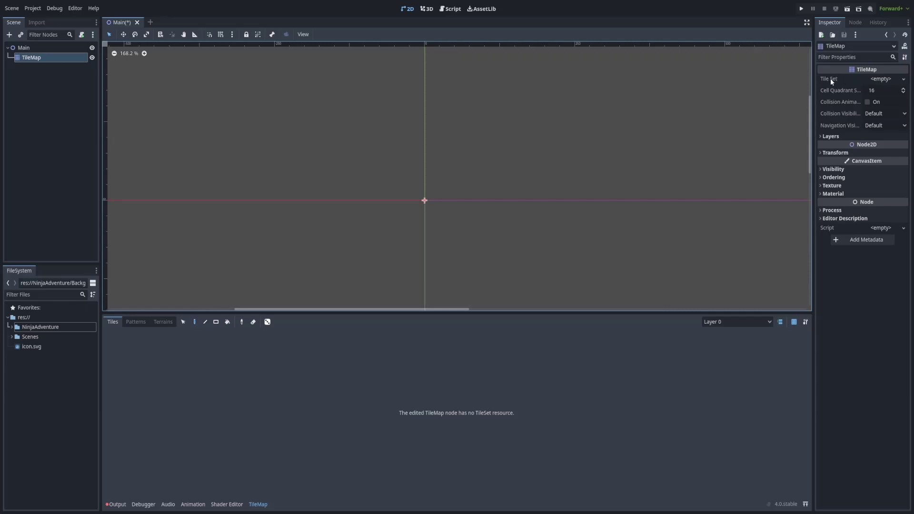
left_click(882, 79)
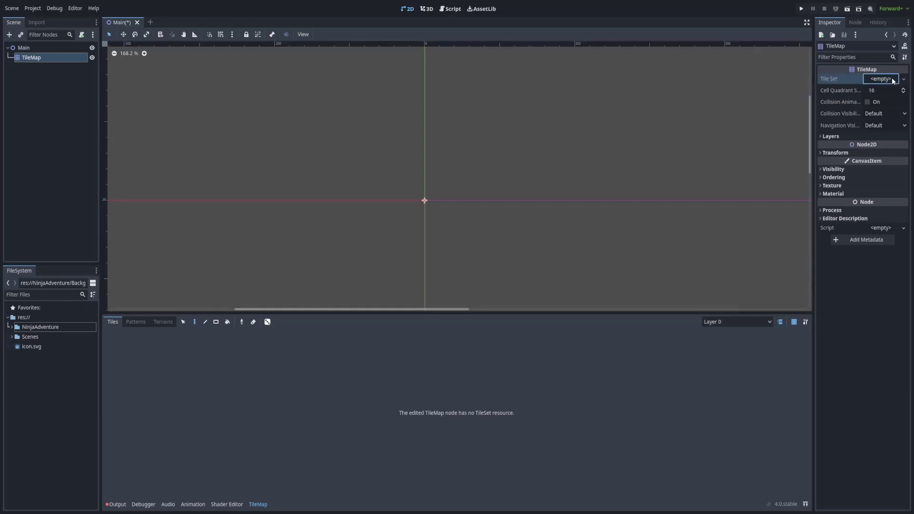
left_click(888, 90)
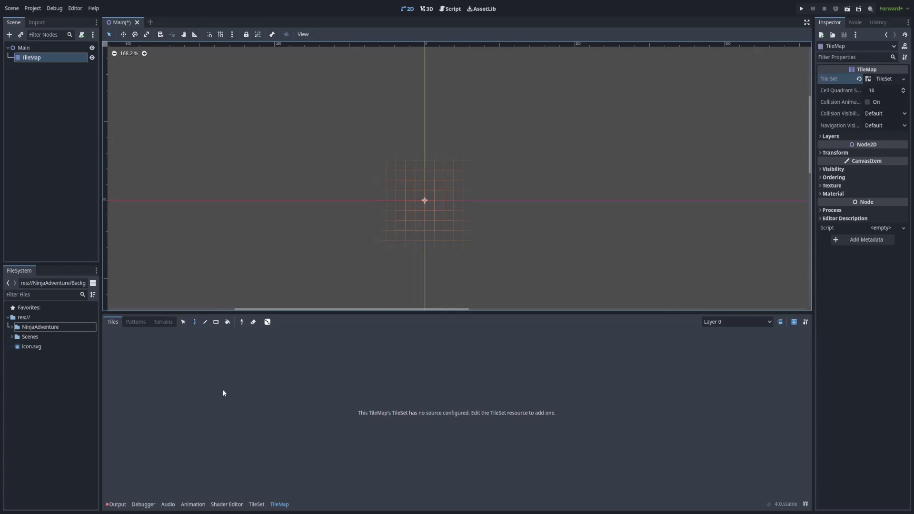
Step: Add TilesetField.png from NinjaAdventure/Backgrounds/Tilesets to the TileSet as an atlas with automatically created tiles
left_click(257, 505)
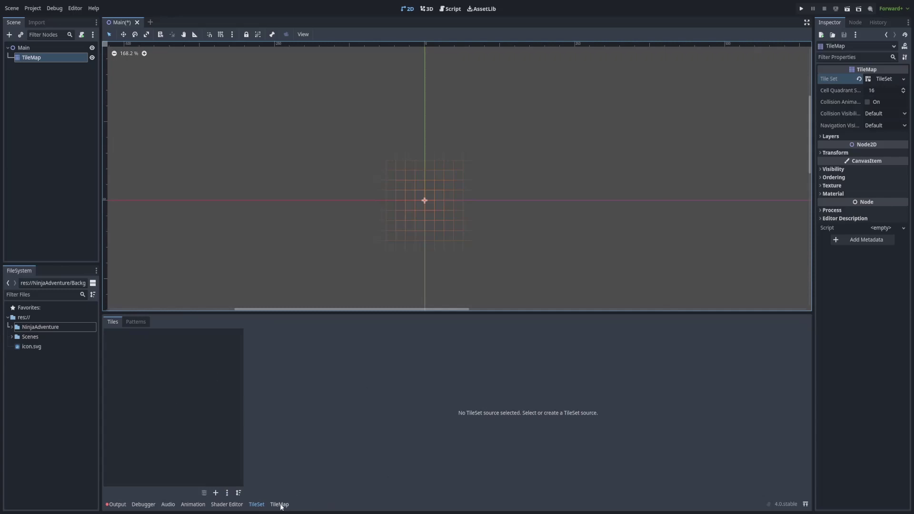
left_click(281, 505)
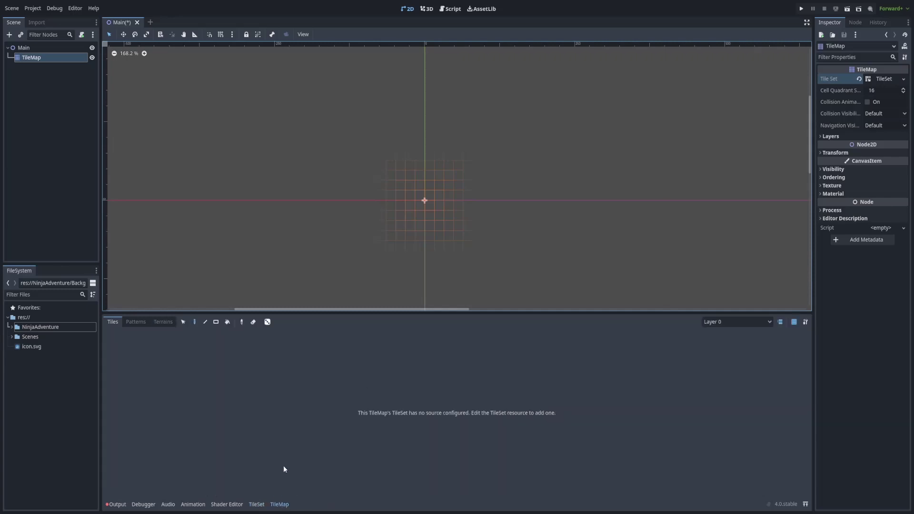
left_click(255, 506)
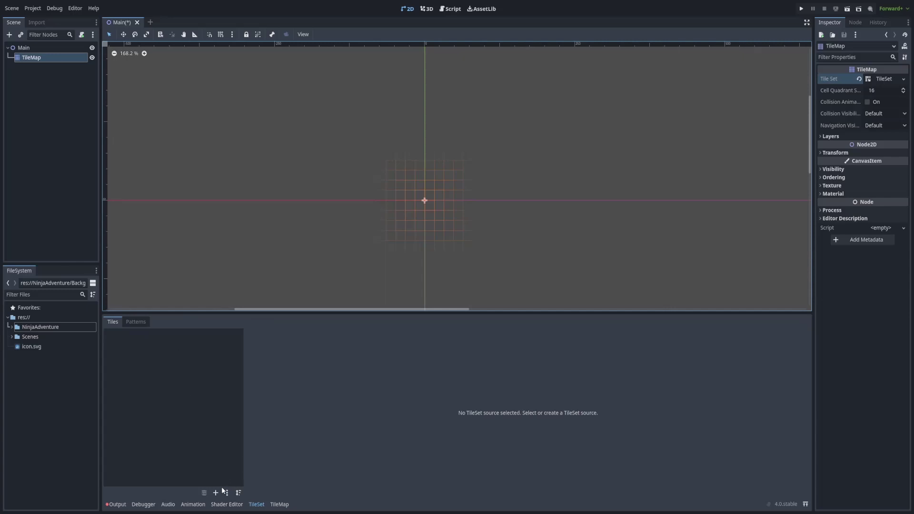
left_click(11, 328)
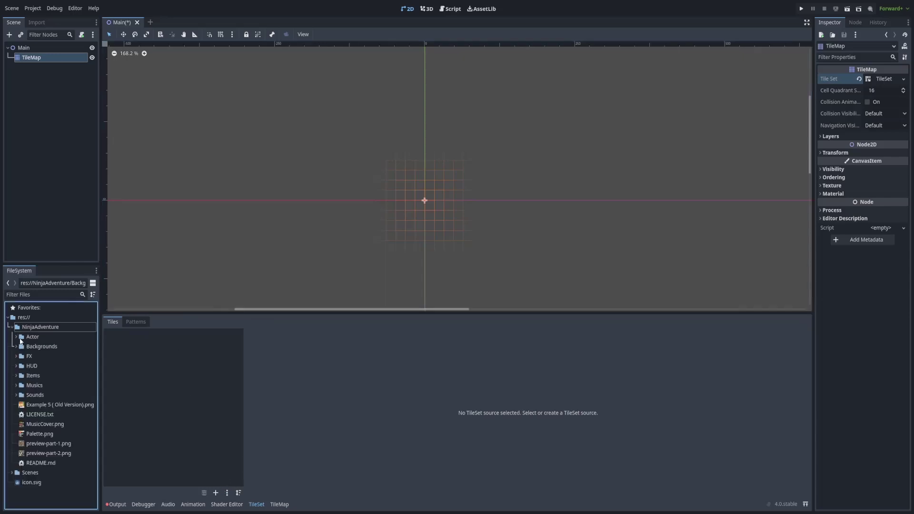
left_click(16, 346)
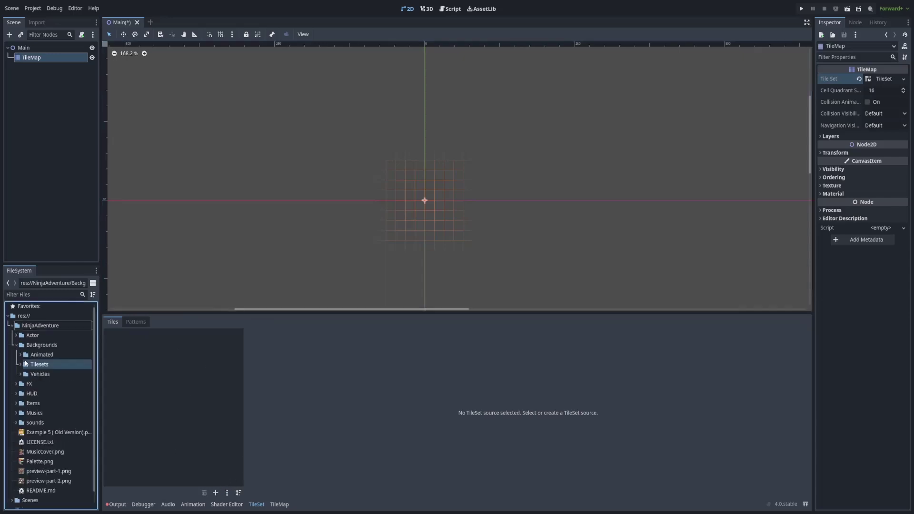
left_click(20, 364)
scroll(41, 378, "down", 2)
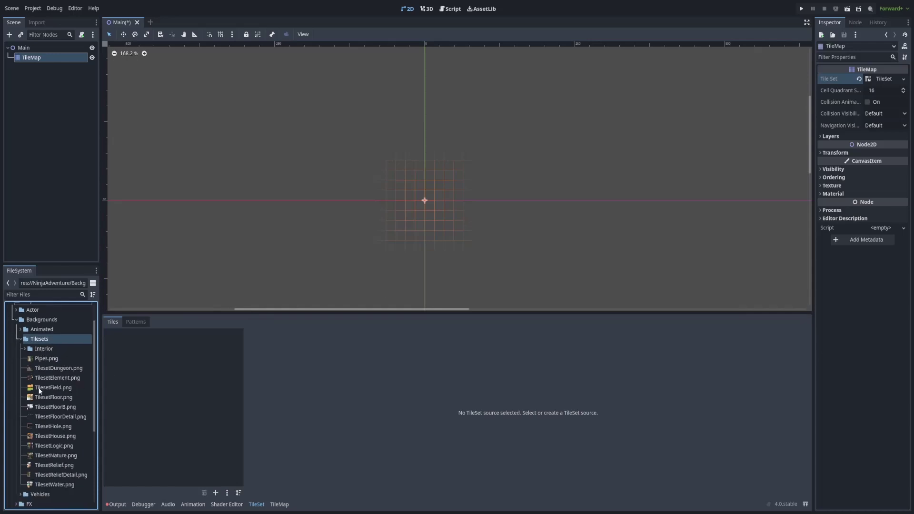
left_click_drag(40, 391, 163, 387)
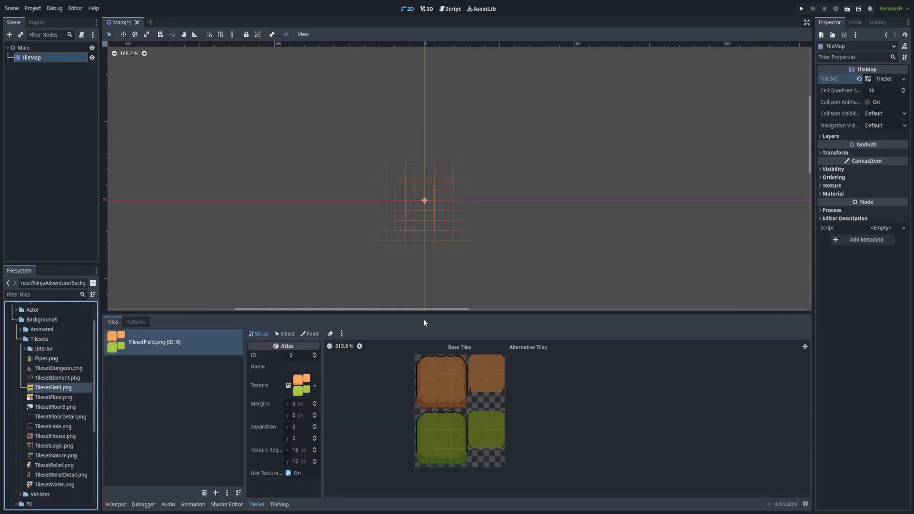
left_click(434, 270)
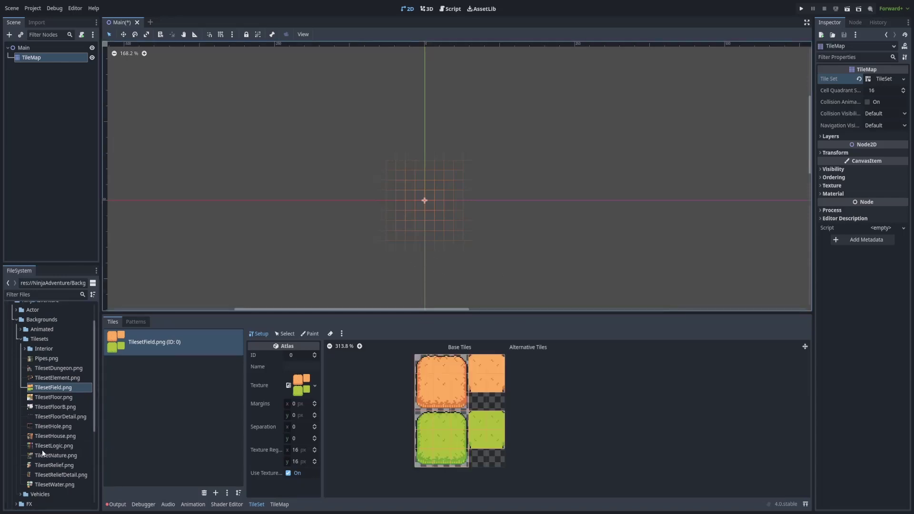
Step: Add TilesetNature.png and TilesetWater.png to the TileSet as atlases with automatically created tiles
left_click_drag(41, 456, 166, 412)
left_click(434, 271)
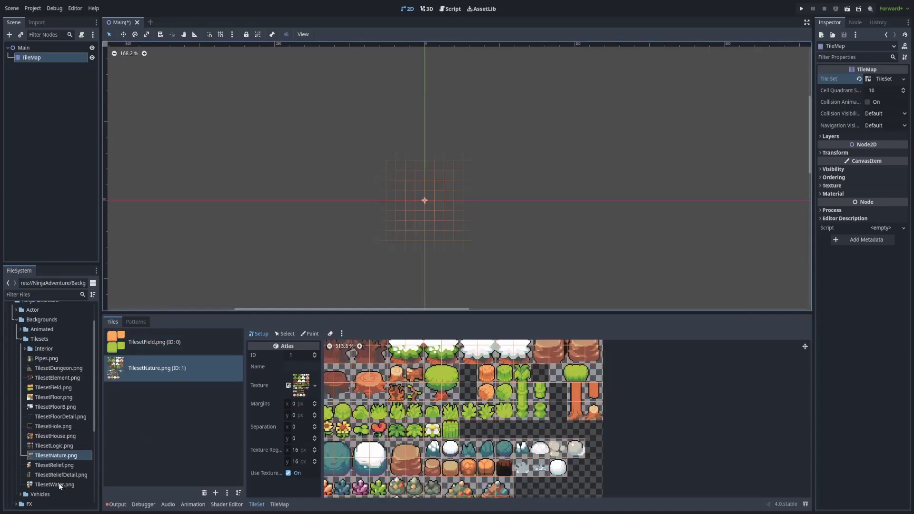
left_click_drag(59, 483, 171, 419)
left_click(432, 275)
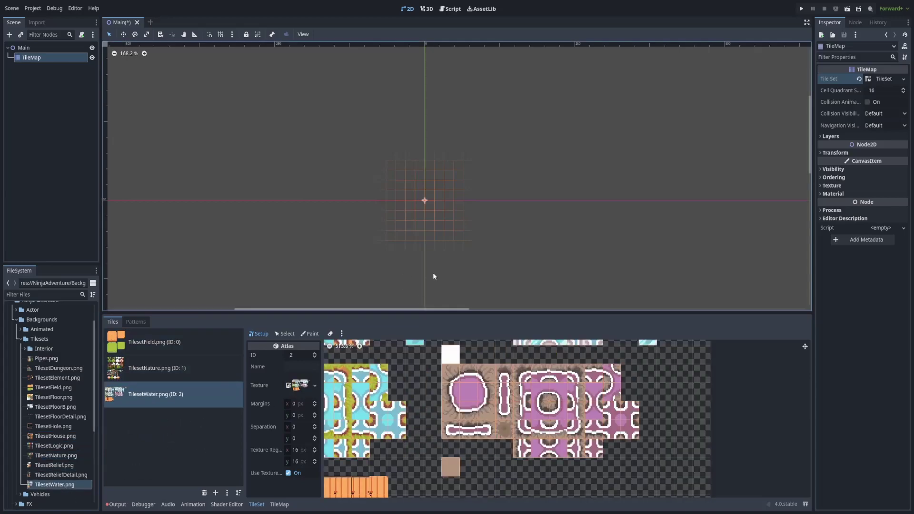
Step: Examine the tiles of the TilesetWater and TilesetField atlases
scroll(464, 398, "down", 3)
scroll(464, 398, "up", 3)
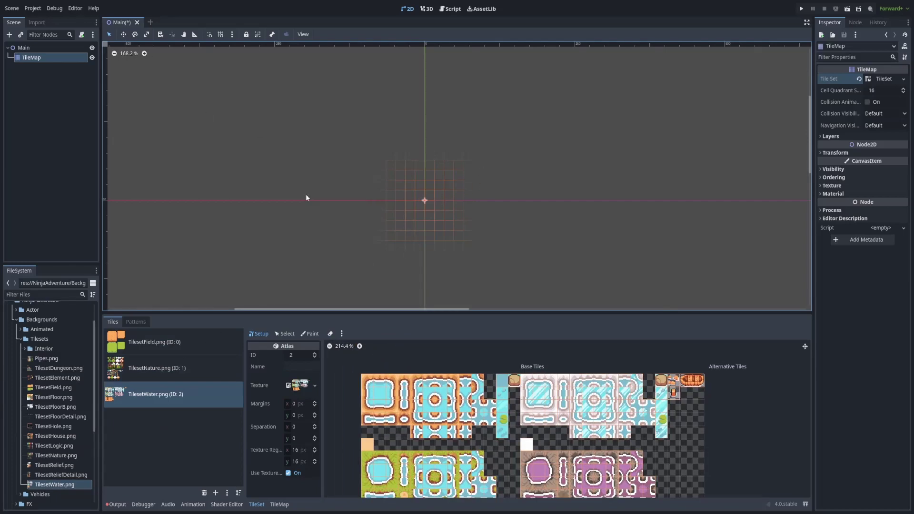
left_click(167, 347)
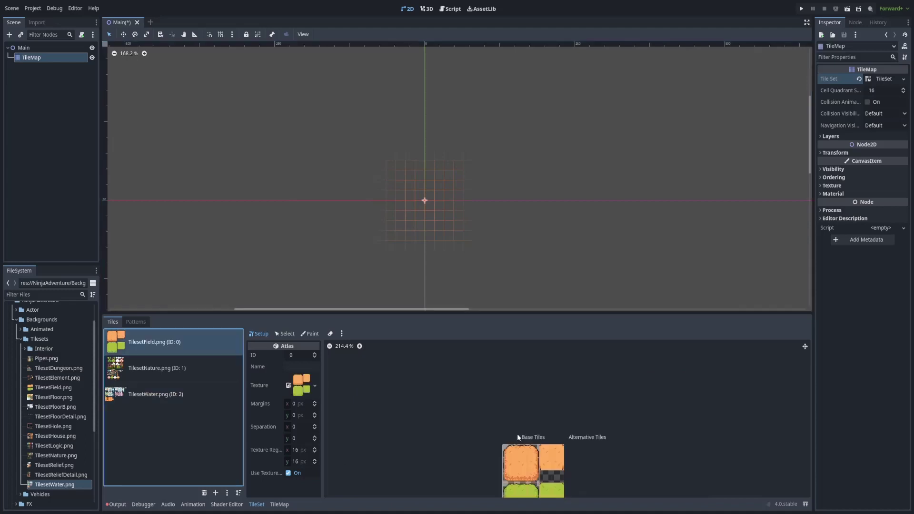
scroll(467, 367, "up", 3)
Step: Try a horizontal margin of 1 px on the TilesetNature atlas, returning it to 0
left_click(193, 370)
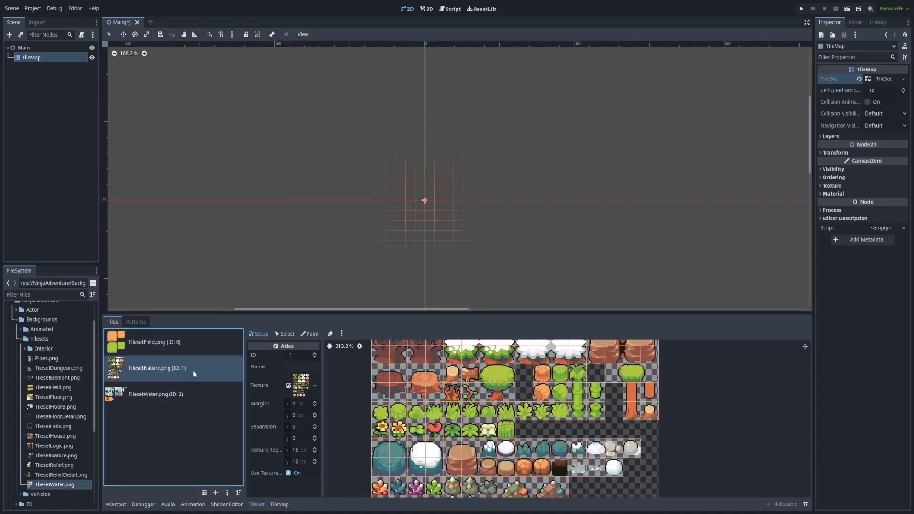
scroll(347, 414, "up", 1)
left_click(315, 402)
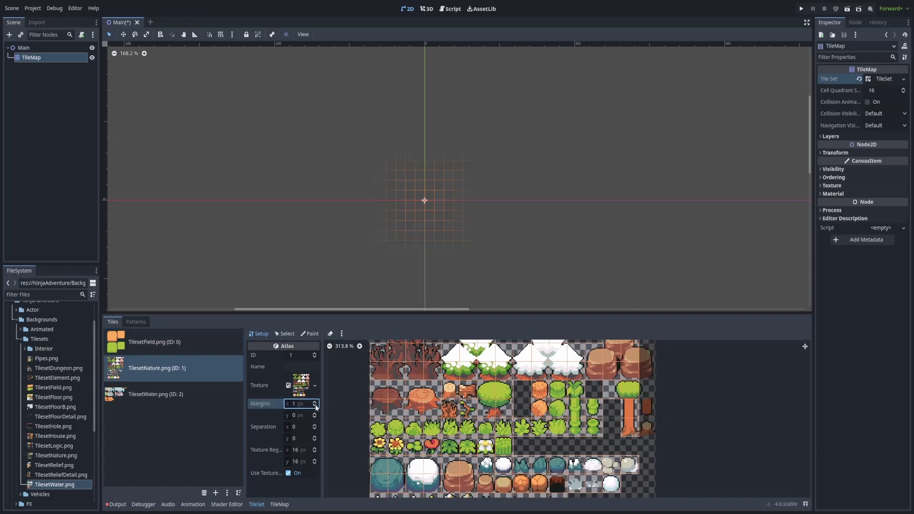
left_click(314, 406)
Step: Examine the tree and plant tiles of the TilesetNature atlas and return to the TilesetField atlas
scroll(449, 432, "down", 1, "ctrl")
scroll(449, 433, "up", 4)
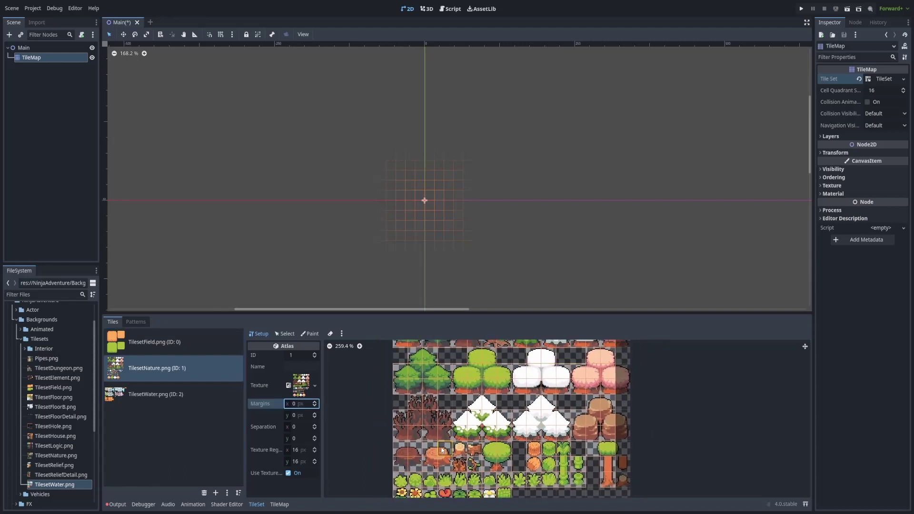
scroll(449, 432, "up", 2)
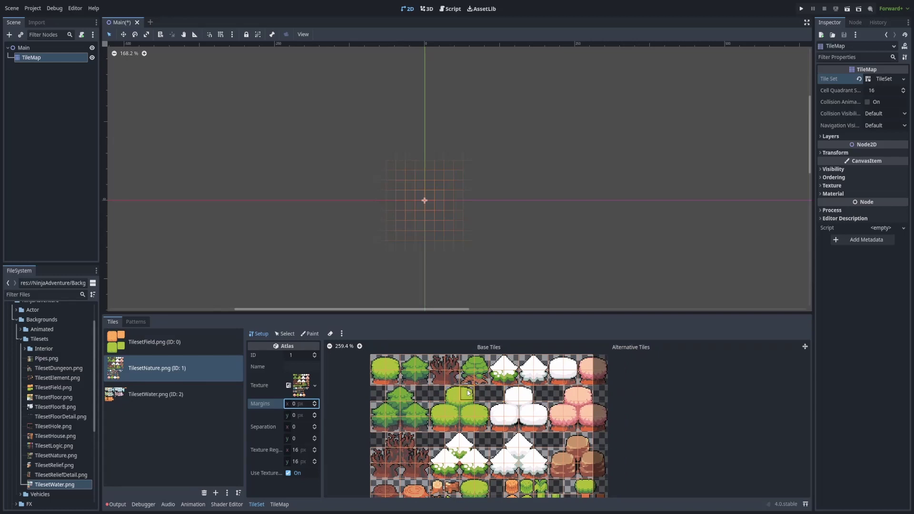
left_click(163, 343)
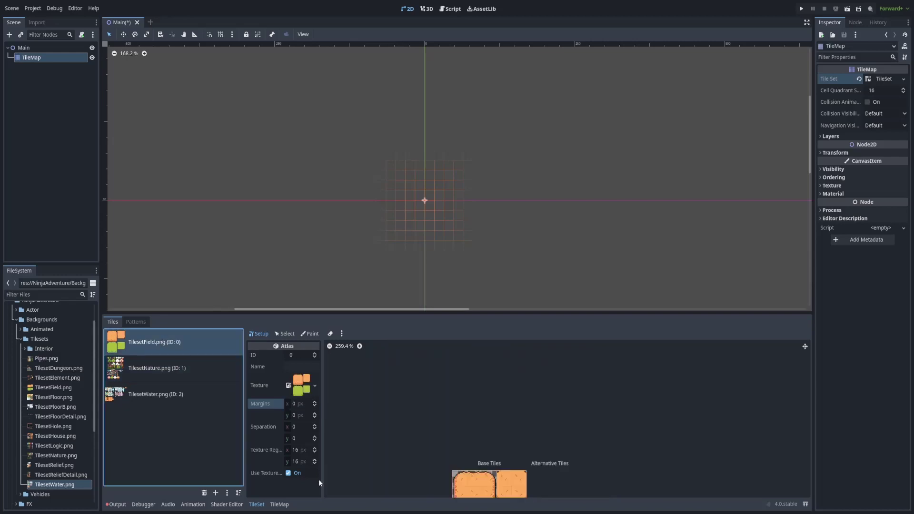
Step: Try stamping the 2×2 block of plain orange TilesetField tiles onto the TileMap near the origin, and undo the stamps
left_click(285, 504)
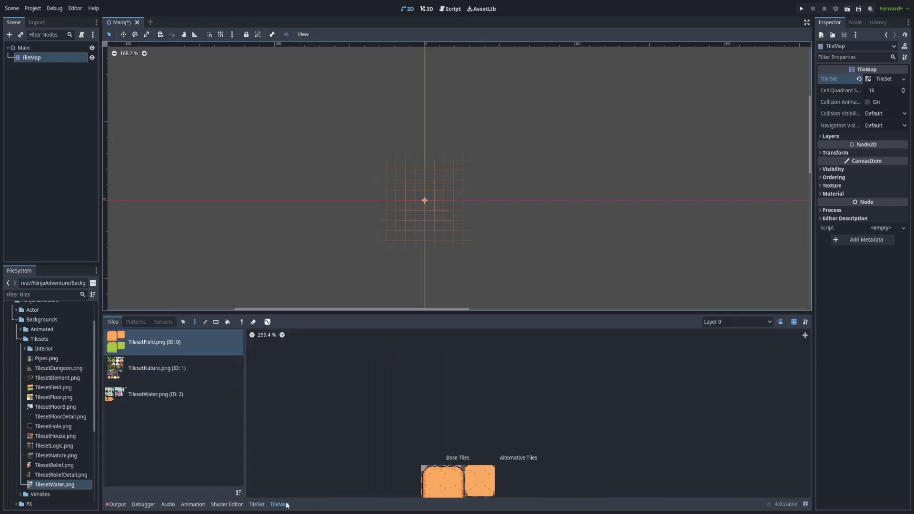
scroll(402, 441, "up", 3)
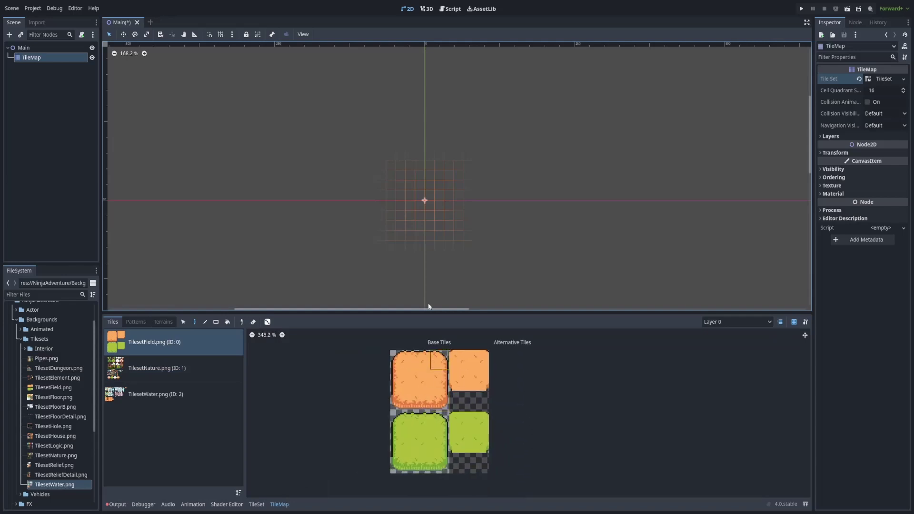
scroll(430, 209, "up", 2)
scroll(431, 208, "up", 1)
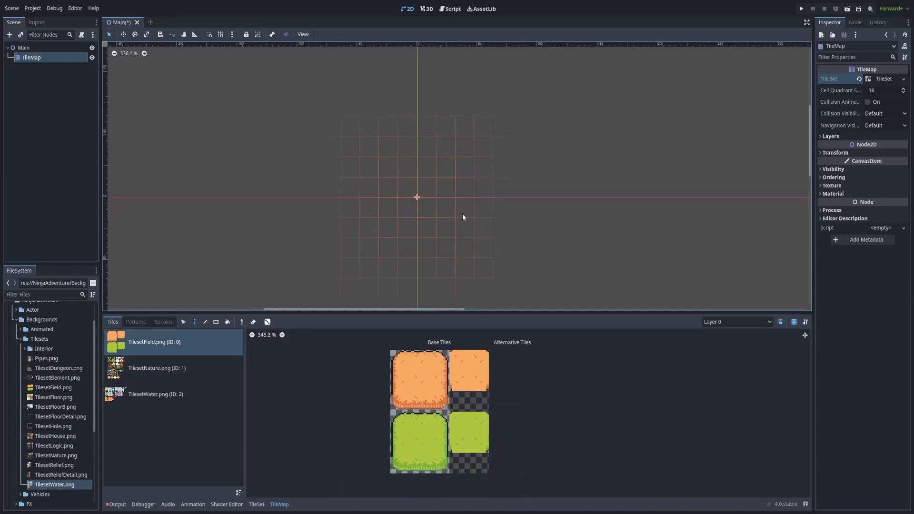
left_click(460, 361)
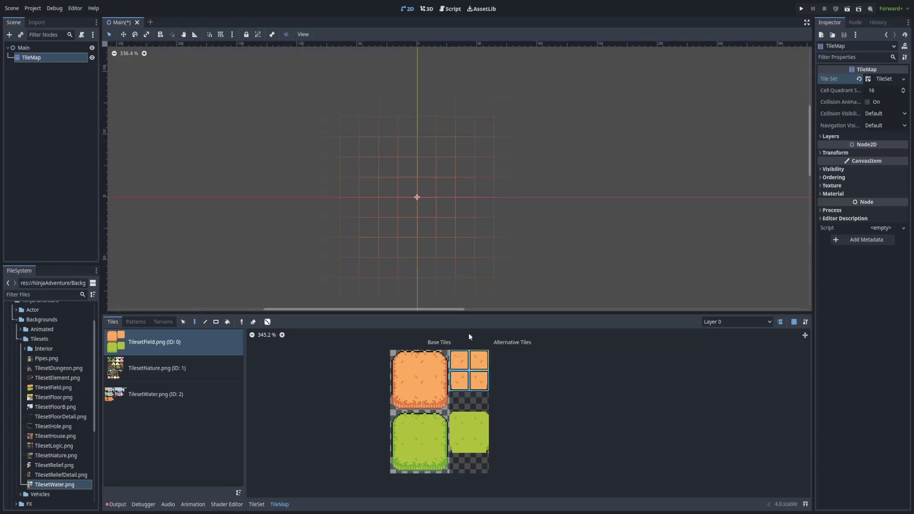
left_click(442, 193)
left_click(480, 191)
key("ctrl+z")
key("ctrl+z")
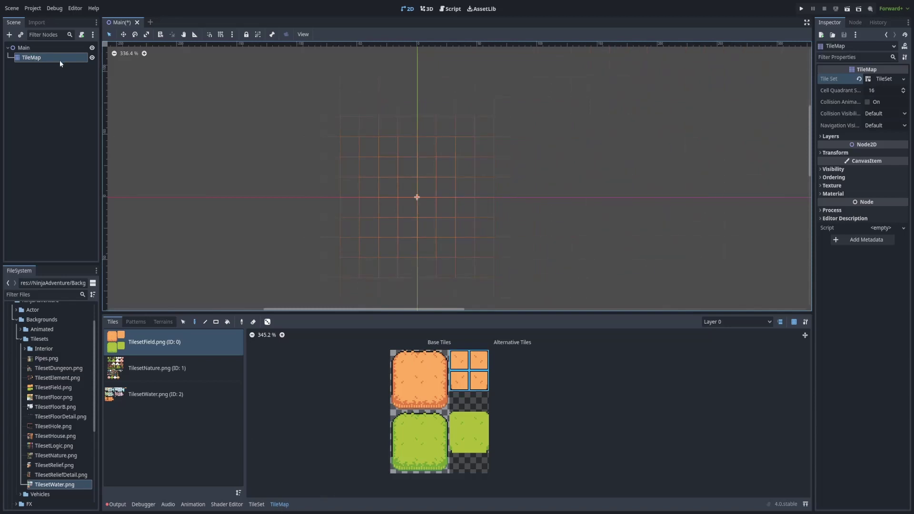
Step: Fill a square area of about 16×16 cells around the origin with the green centre tile of TilesetField, using the Rectangle tool
left_click(256, 504)
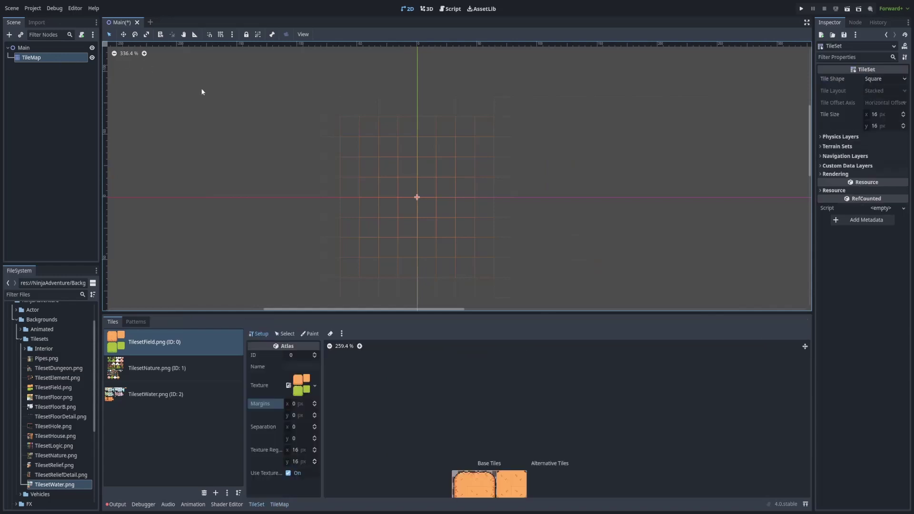
left_click(279, 504)
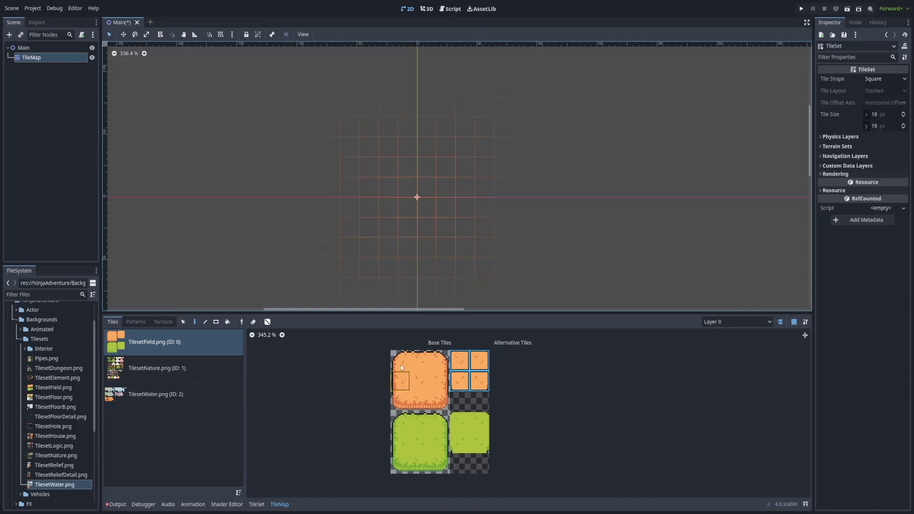
left_click(420, 381)
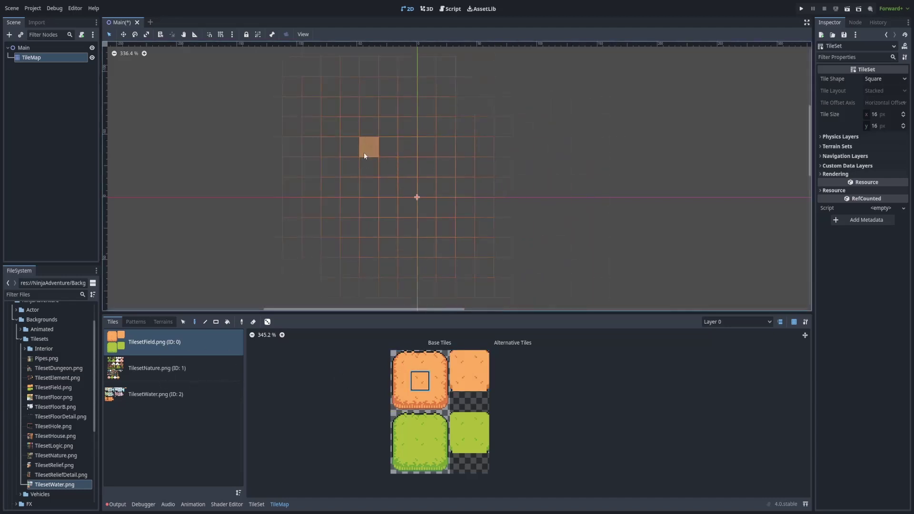
scroll(392, 207, "down", 5)
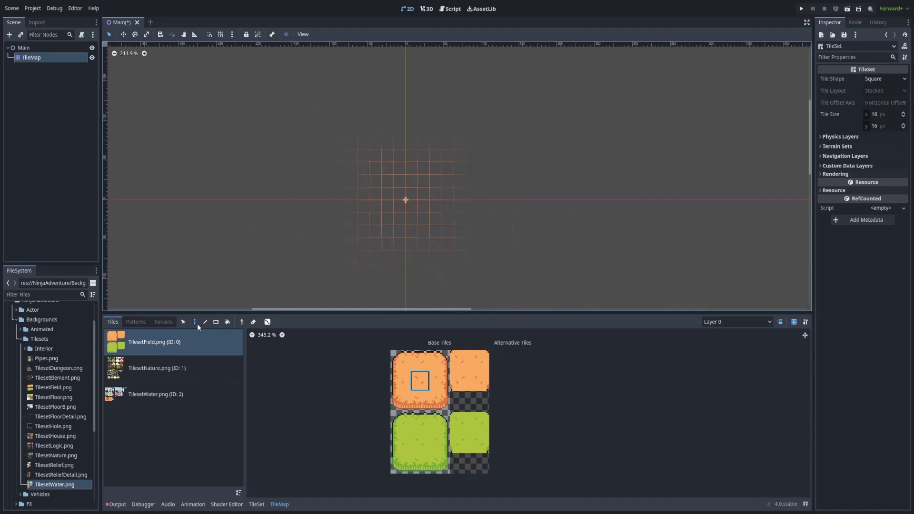
left_click(216, 322)
left_click_drag(373, 153, 453, 249)
scroll(473, 234, "up", 6)
left_click(420, 443)
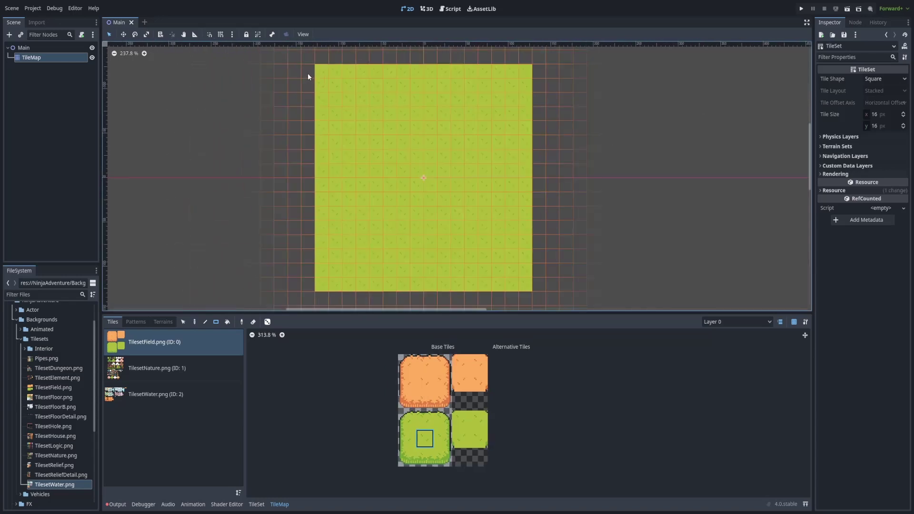
scroll(381, 111, "up", 2)
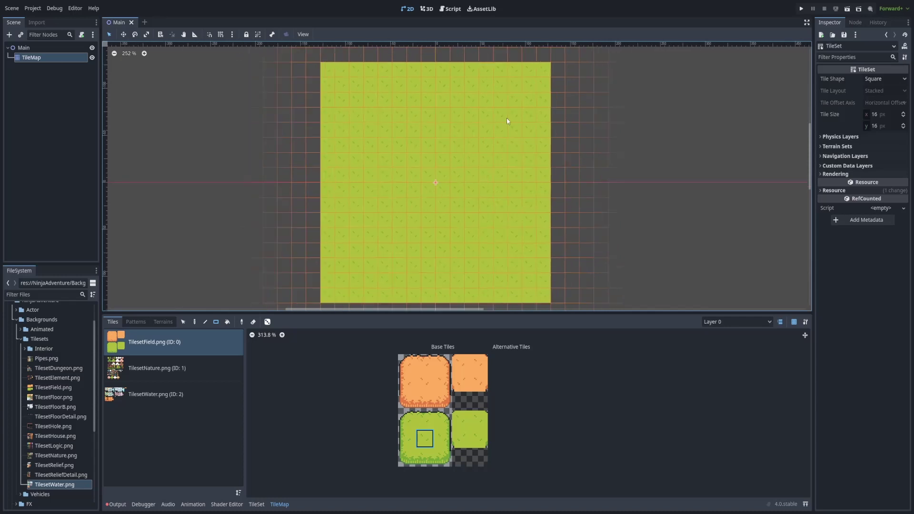
Step: Select the two eight-tile rows of green plants and flowers in the TilesetNature atlas for painting
left_click(176, 369)
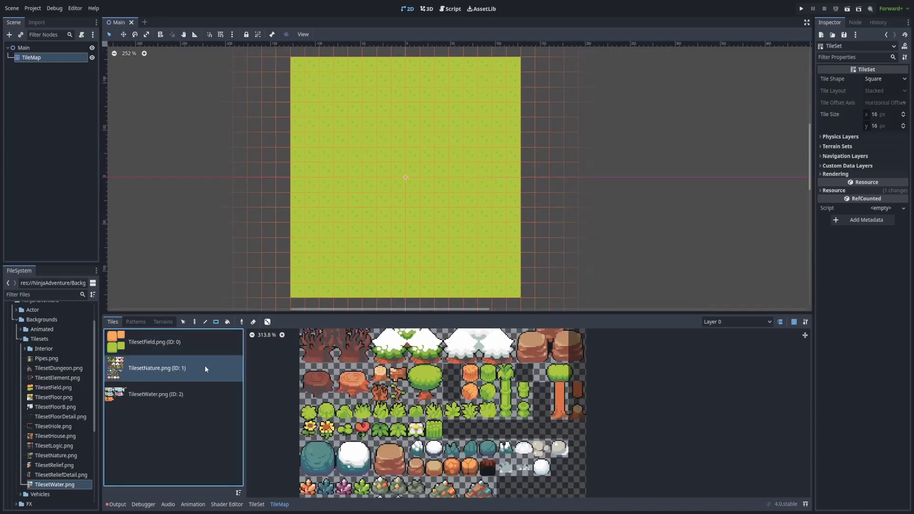
left_click_drag(309, 410, 439, 430)
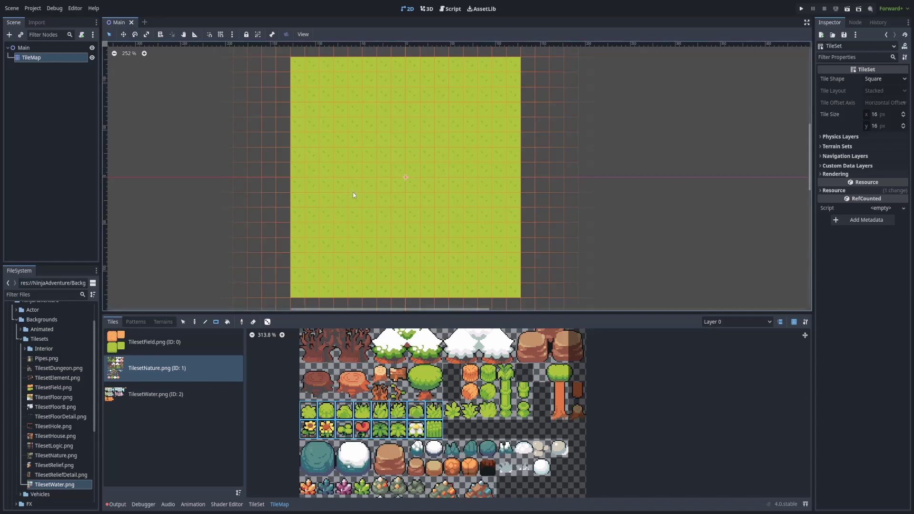
scroll(353, 193, "down", 1)
Step: Try stamping the selected plant and flower block at four places on the grass, and undo all the stamps
left_click(194, 322)
left_click(406, 148)
left_click(433, 233)
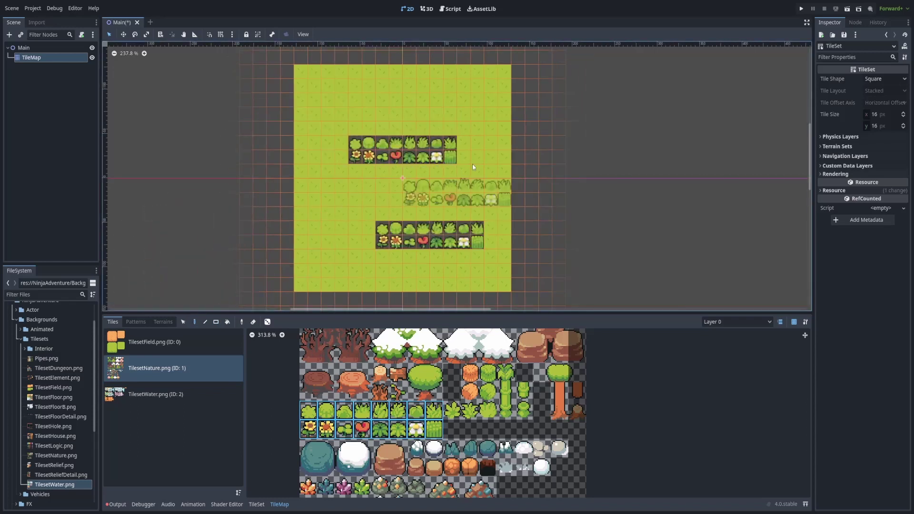
left_click(417, 192)
left_click(377, 93)
scroll(548, 127, "left", 1)
key("ctrl+z")
key("ctrl+z")
key("ctrl+z")
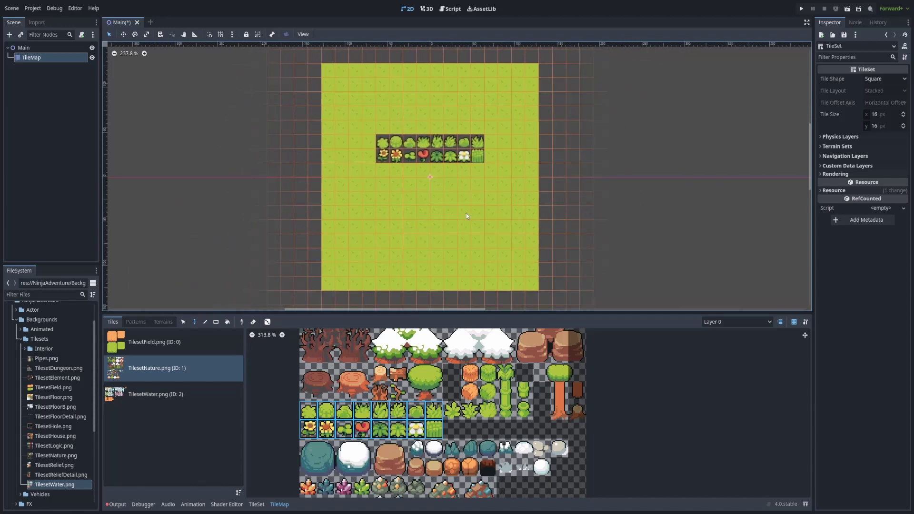
key("ctrl+z")
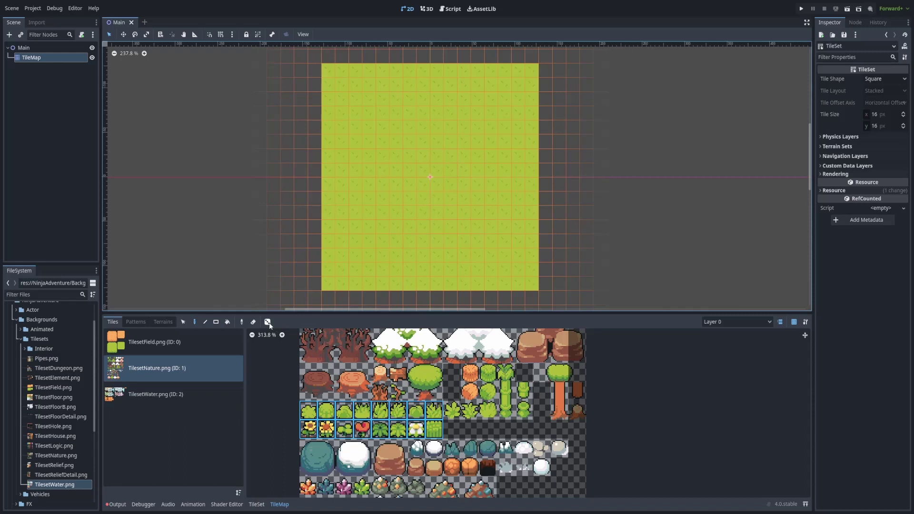
Step: Enable random tile placement with a scattering of 20 and activate the Rectangle tool
left_click(268, 323)
left_click(311, 322)
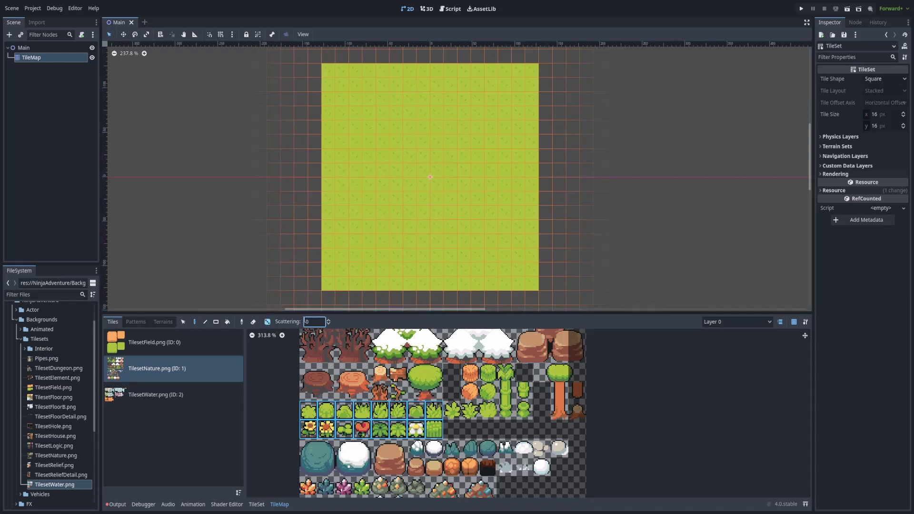
type("20")
left_click(217, 324)
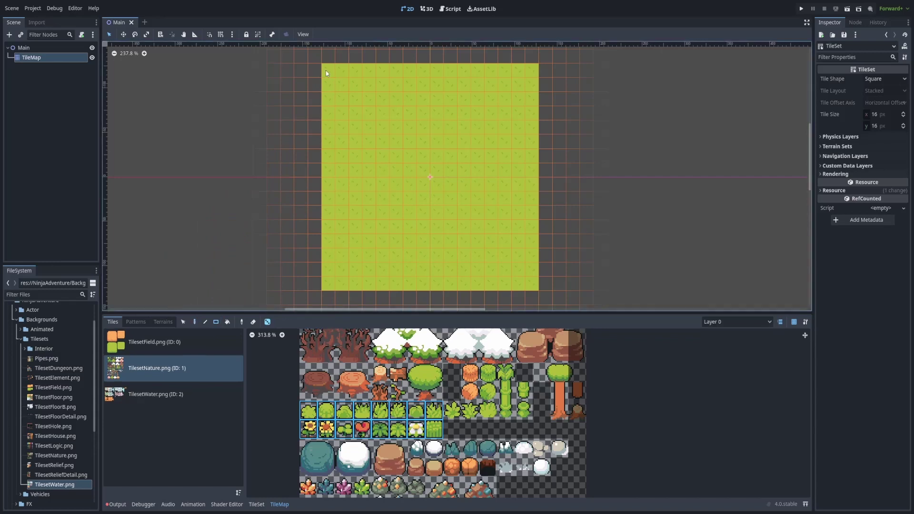
Step: Try scattering random plants over the whole grass area on Layer 0, inspect their backgrounds, and undo the scattering
left_click_drag(325, 71, 532, 292)
left_click_drag(324, 71, 534, 277)
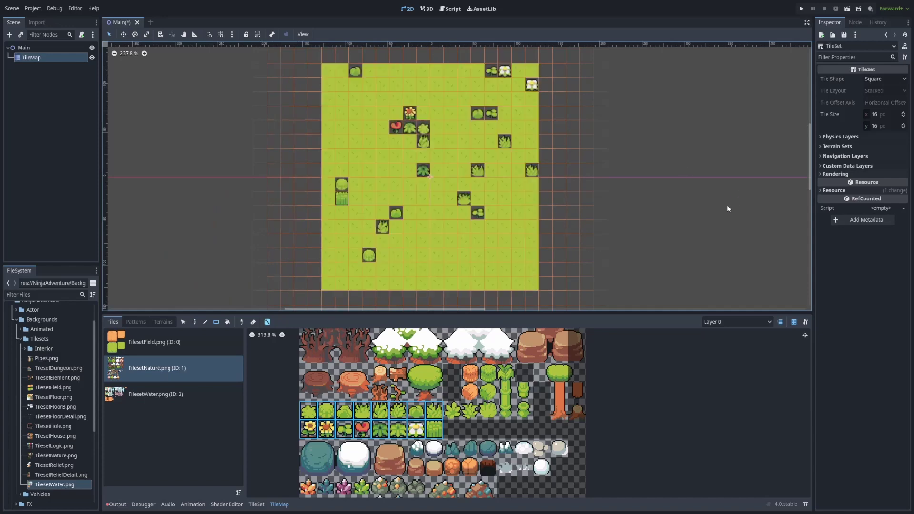
key("ctrl+z")
scroll(410, 128, "up", 5)
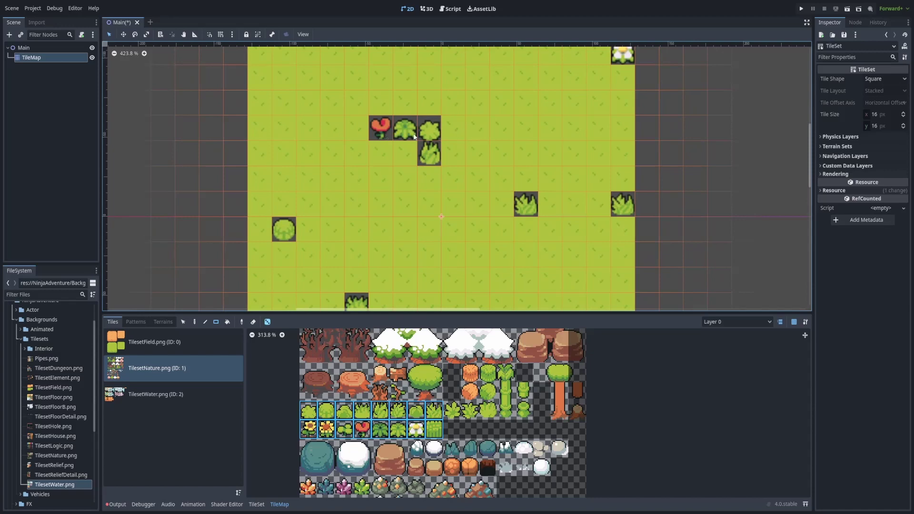
scroll(418, 132, "down", 5)
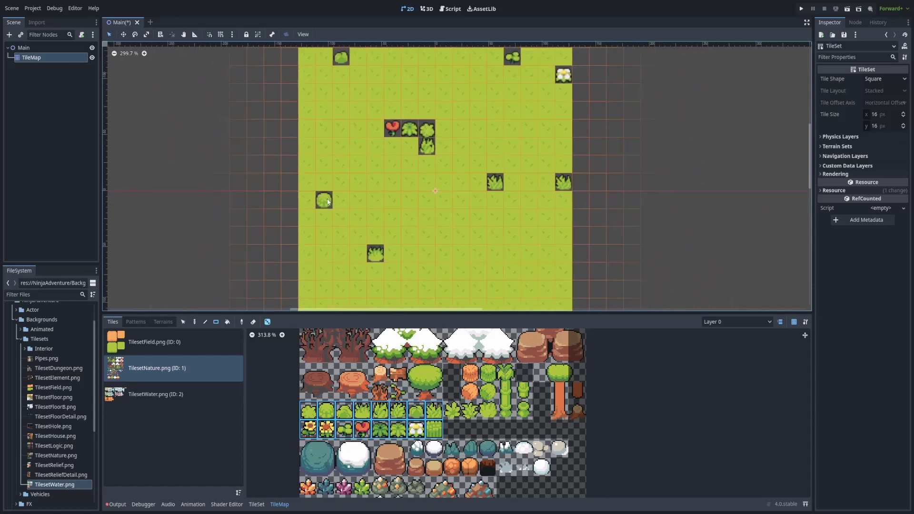
scroll(466, 211, "down", 3)
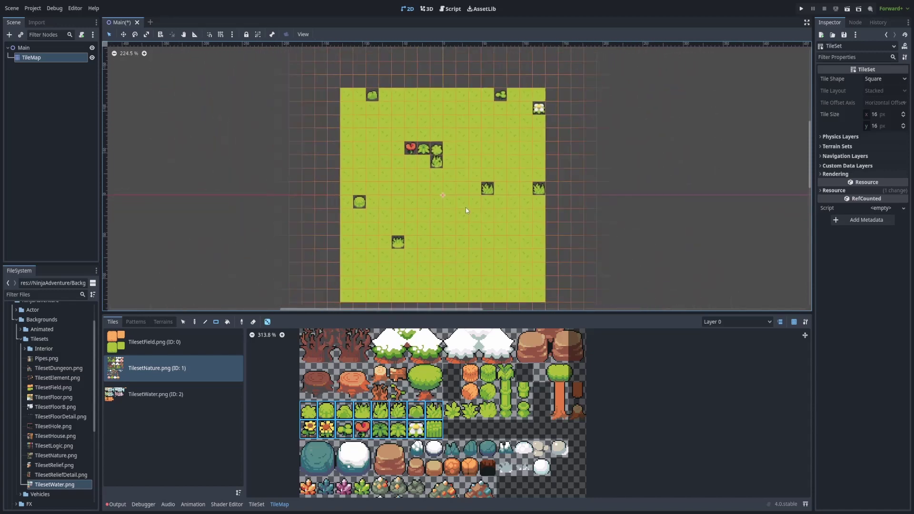
key("ctrl+z")
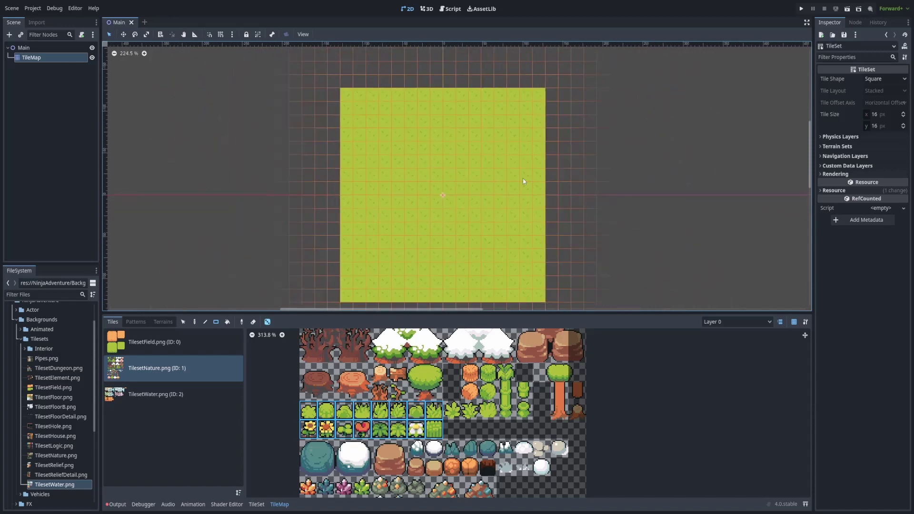
Step: Add a second layer to the TileMap node and check the list of paintable layers
left_click(739, 322)
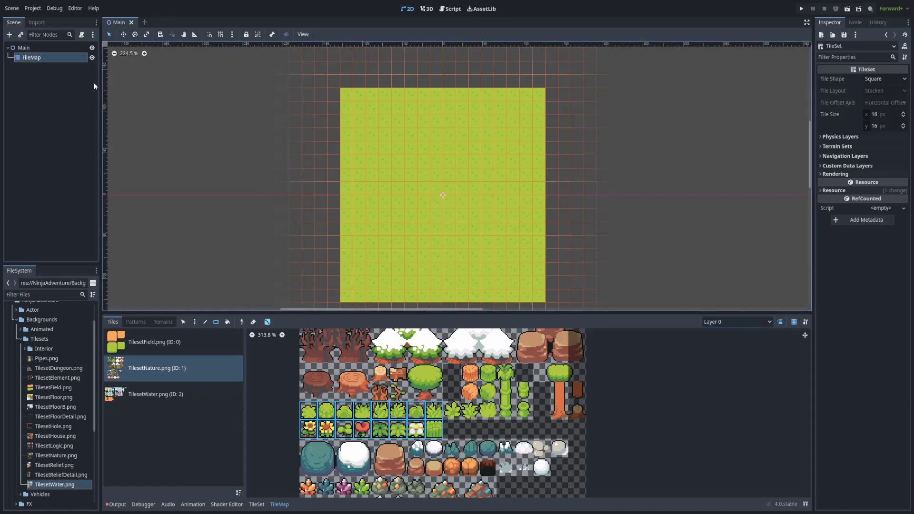
left_click(47, 58)
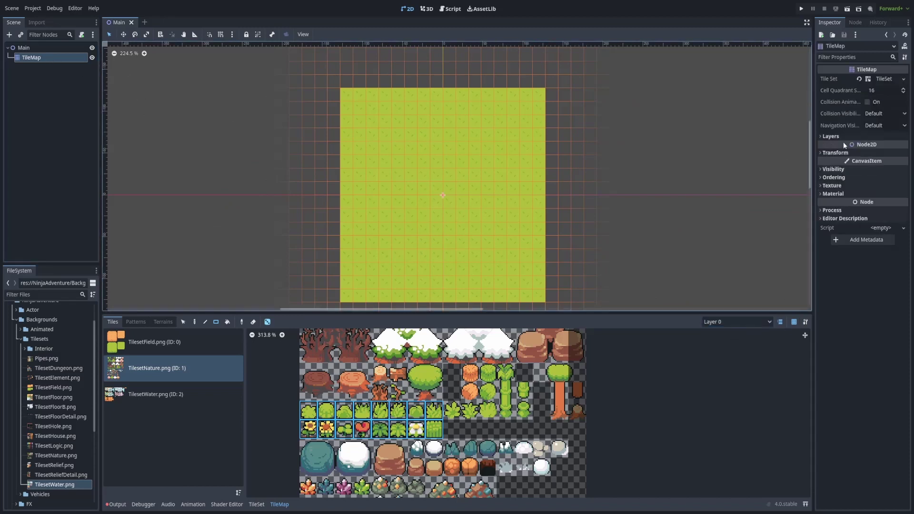
left_click(839, 136)
left_click(870, 218)
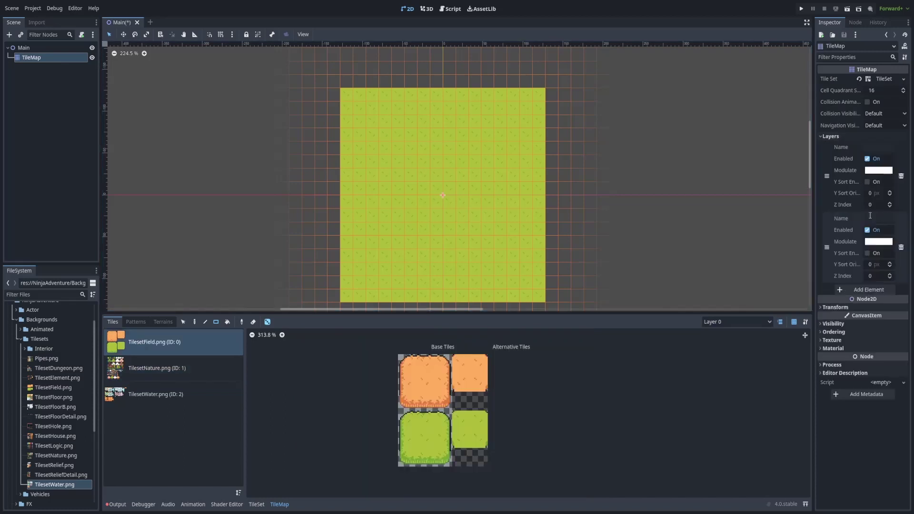
left_click(727, 320)
Step: Name the first TileMap layer Background and the second one Foreground
left_click(890, 147)
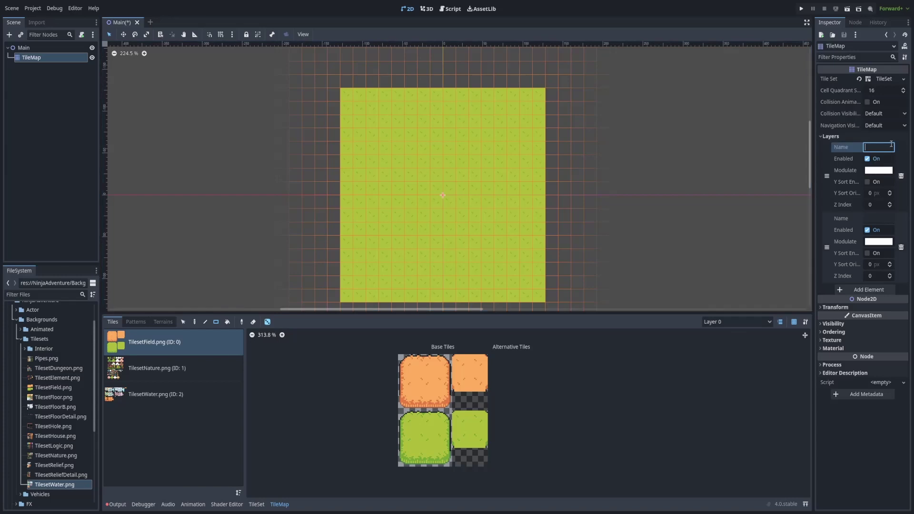
type("Back")
left_click(873, 218)
type("Foregro")
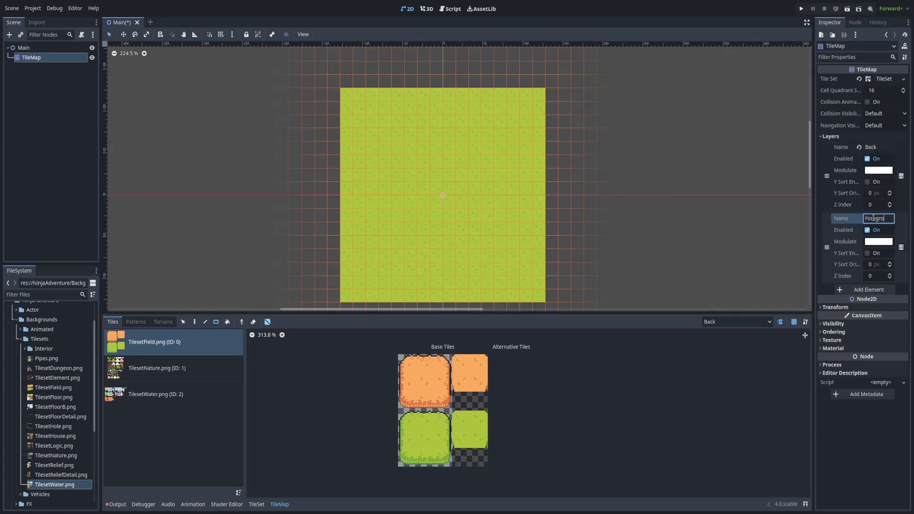
type("und")
left_click(887, 148)
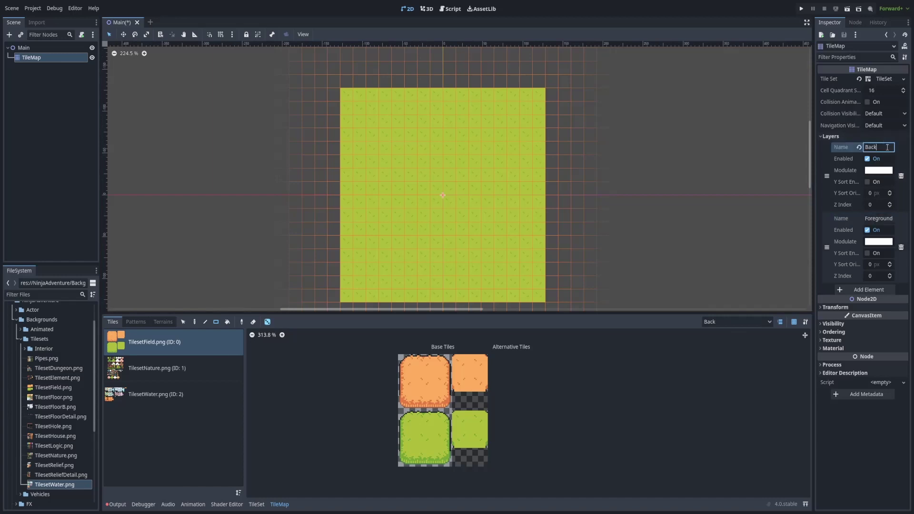
type("ground")
key("Return")
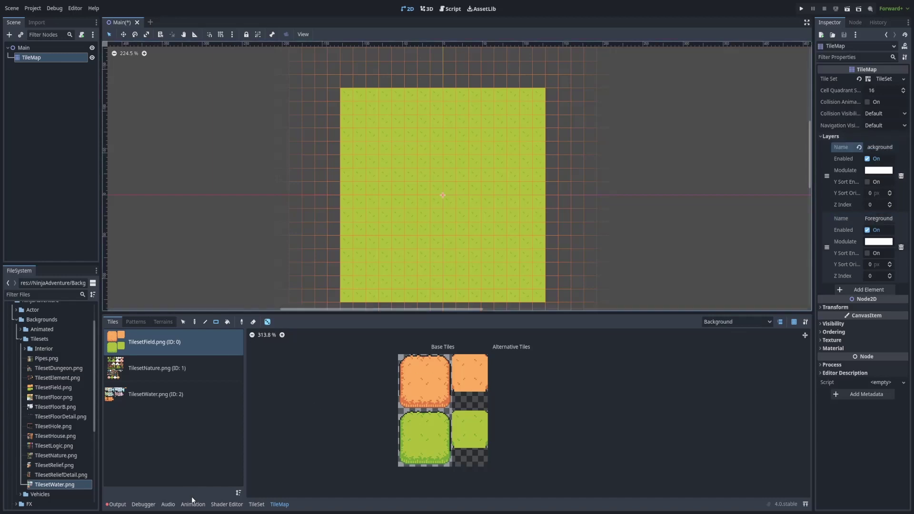
Step: Scatter random TilesetNature plants over the grass area on the Foreground layer, and make Background the active layer again
left_click(257, 505)
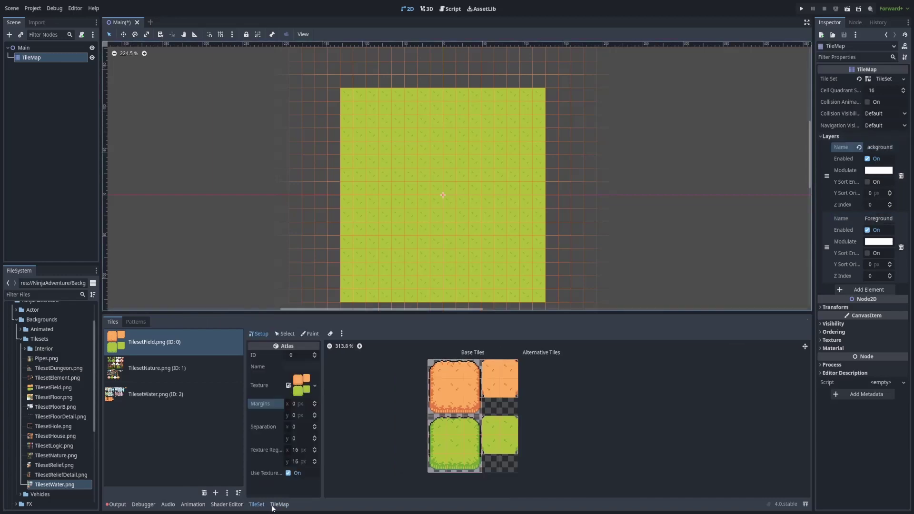
left_click(280, 504)
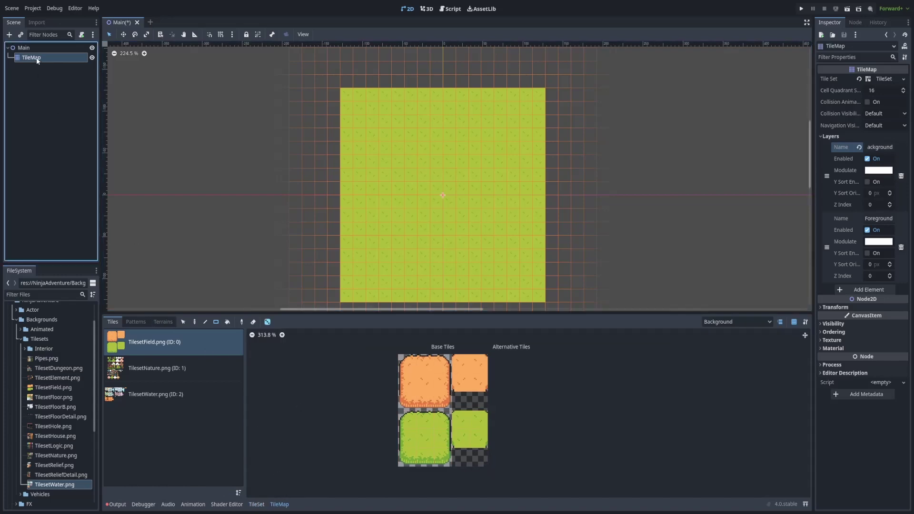
left_click(759, 321)
left_click(752, 343)
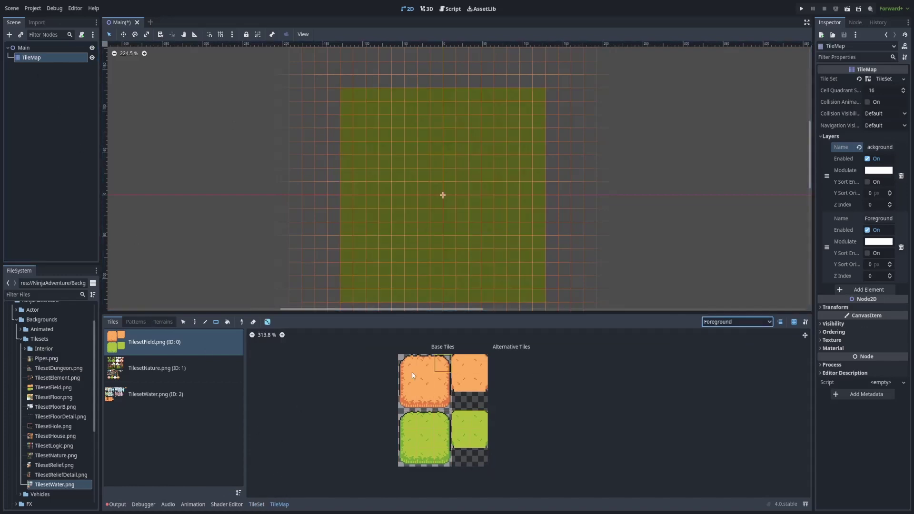
left_click(186, 373)
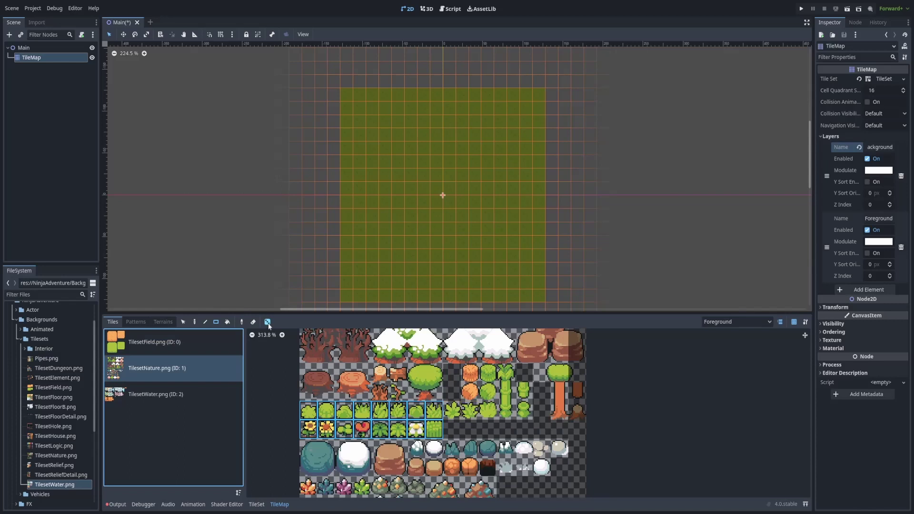
left_click_drag(355, 108, 541, 293)
left_click(736, 322)
left_click(719, 334)
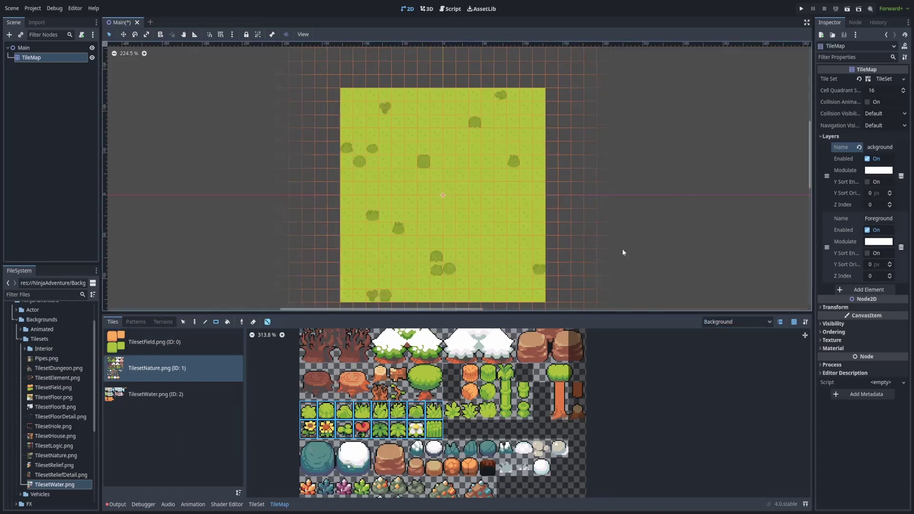
Step: Inspect the scattered plants over the grass without the TileMap layer highlighting
scroll(566, 181, "down", 1)
middle_click_drag(566, 183, 542, 179)
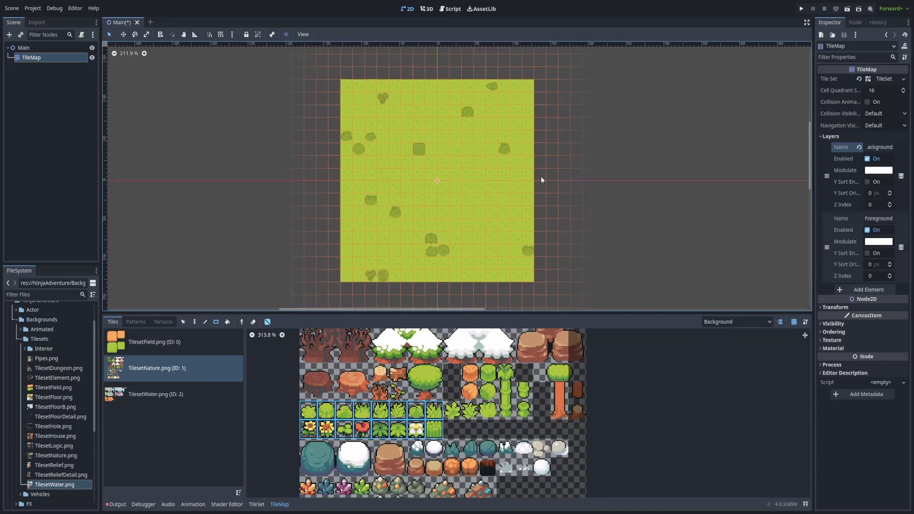
left_click(39, 49)
scroll(409, 262, "up", 5)
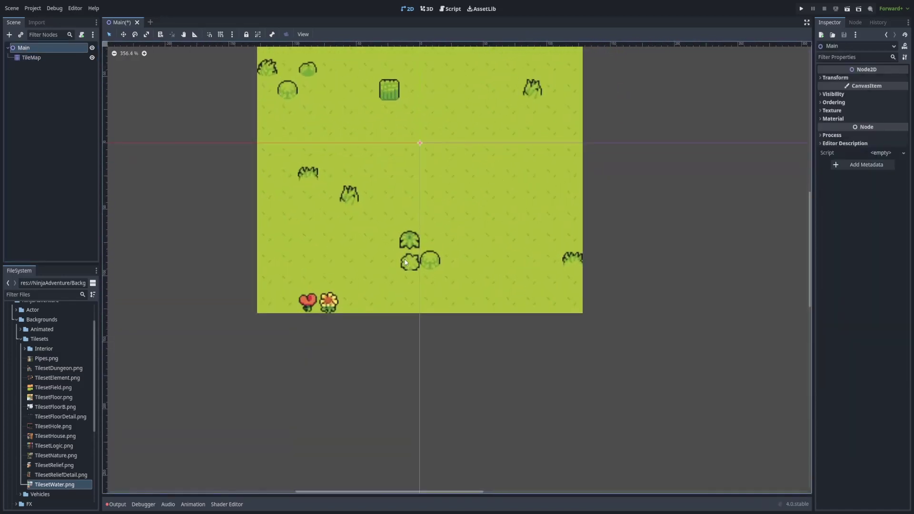
scroll(384, 172, "up", 3, "ctrl")
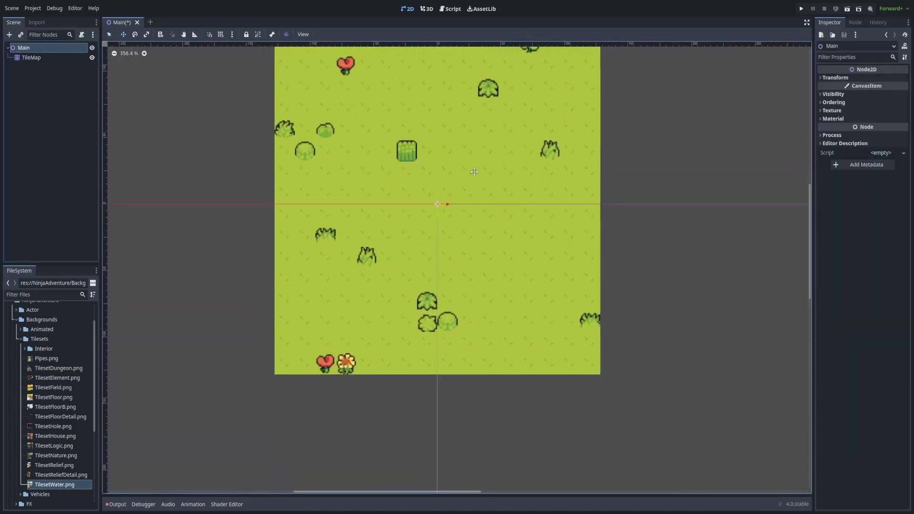
scroll(474, 162, "down", 3)
Step: Turn off random tile placement, try stamping the 3×3 green TilesetField block on the Background layer, and undo the stamp
left_click(56, 59)
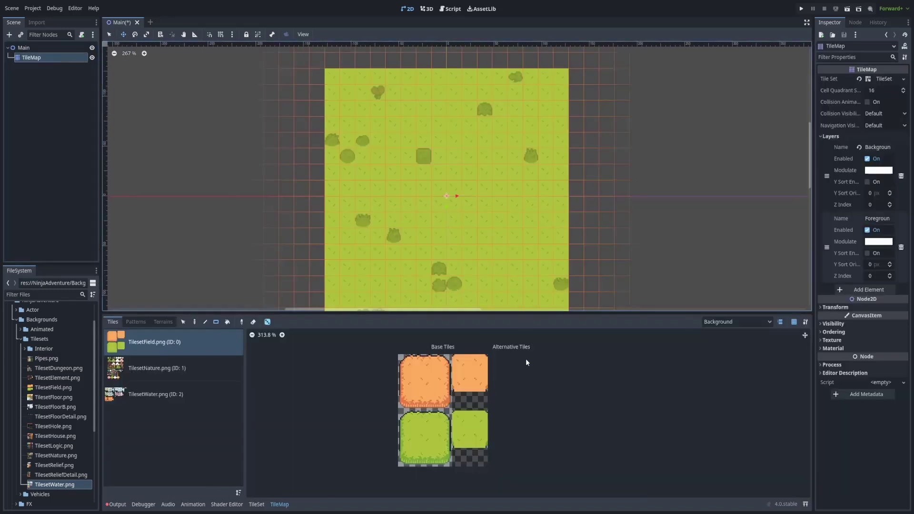
left_click_drag(407, 420, 443, 457)
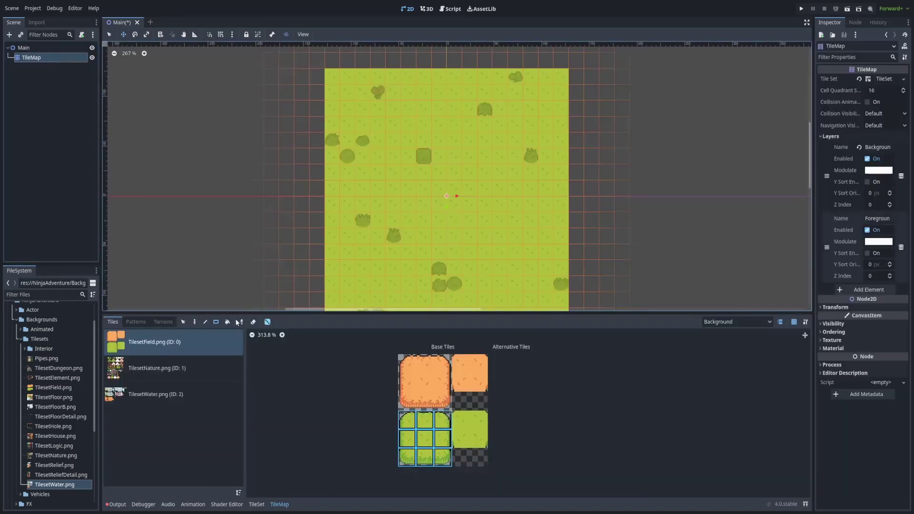
left_click(267, 322)
left_click(493, 179)
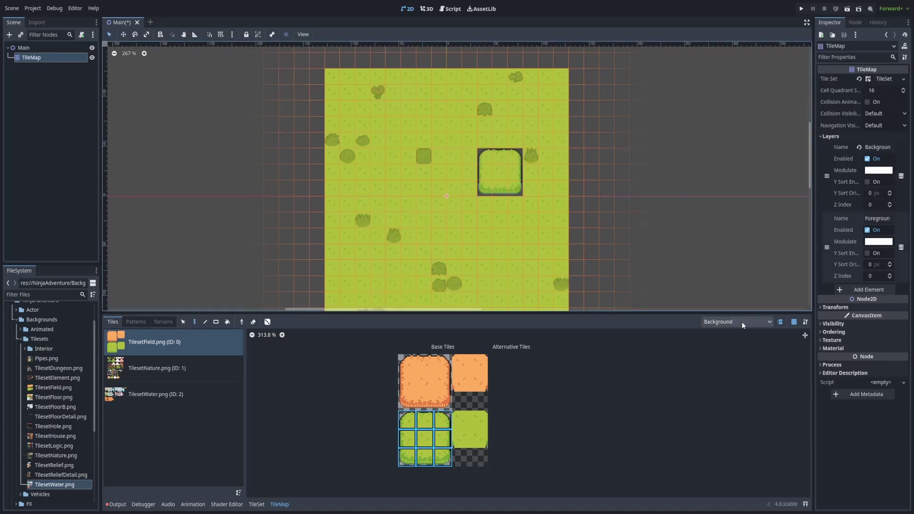
key("ctrl+z")
Step: Stamp two 3×3 green TilesetField blocks on the Foreground layer, one in the upper right and one in the lower left of the grass
left_click(733, 345)
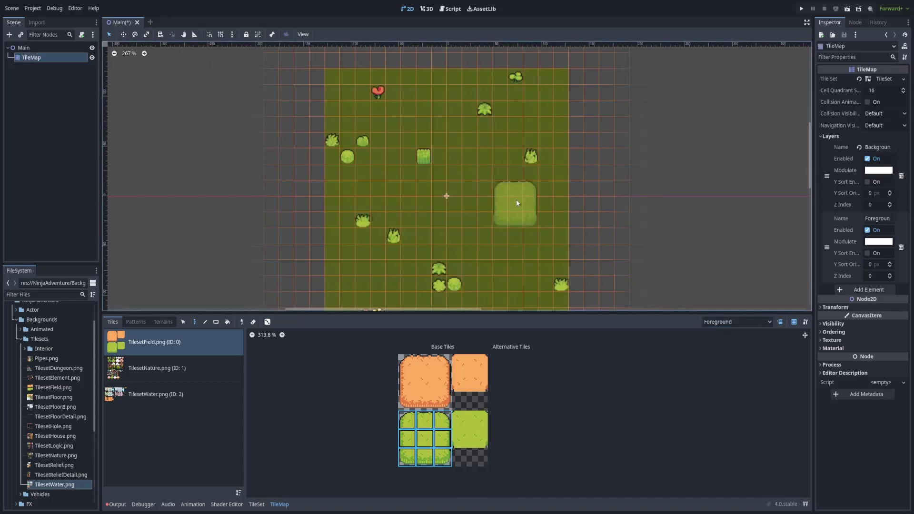
left_click(490, 161)
left_click(379, 281)
scroll(494, 179, "down", 2)
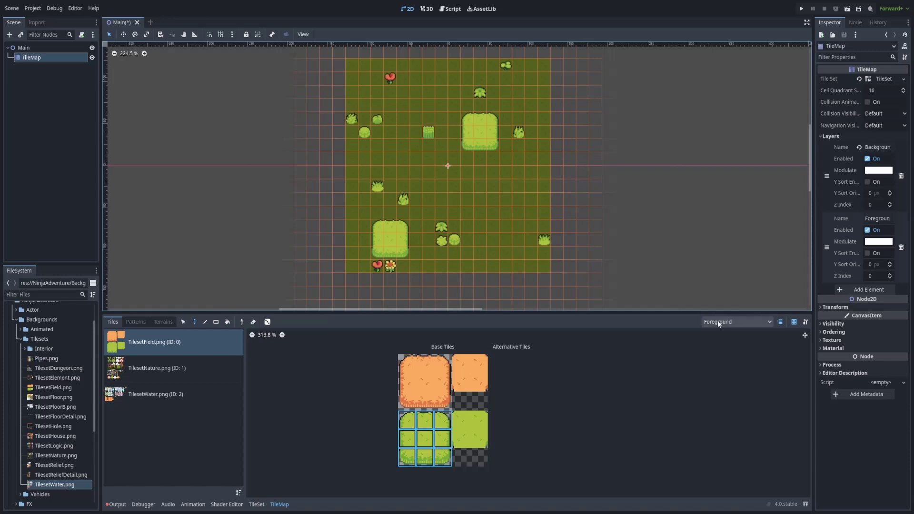
Step: Inspect how the two raised grass blocks and the plants blend with the background grass outside TileMap editing
left_click(24, 48)
scroll(566, 184, "up", 1)
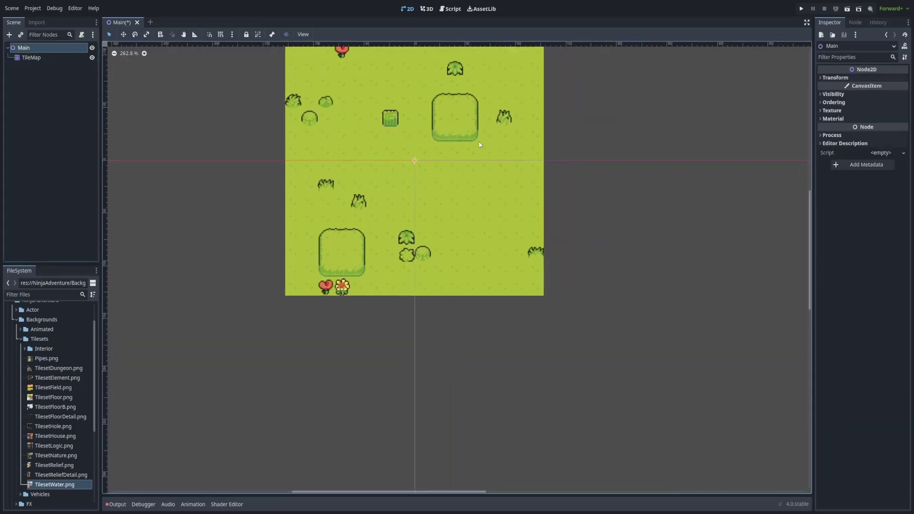
middle_click_drag(480, 143, 486, 193)
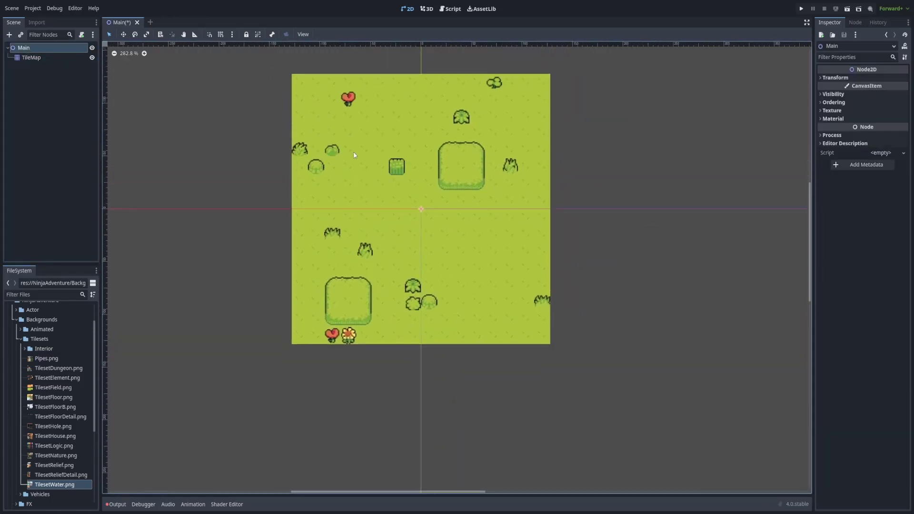
middle_click_drag(354, 156, 366, 176)
middle_click_drag(406, 143, 390, 145)
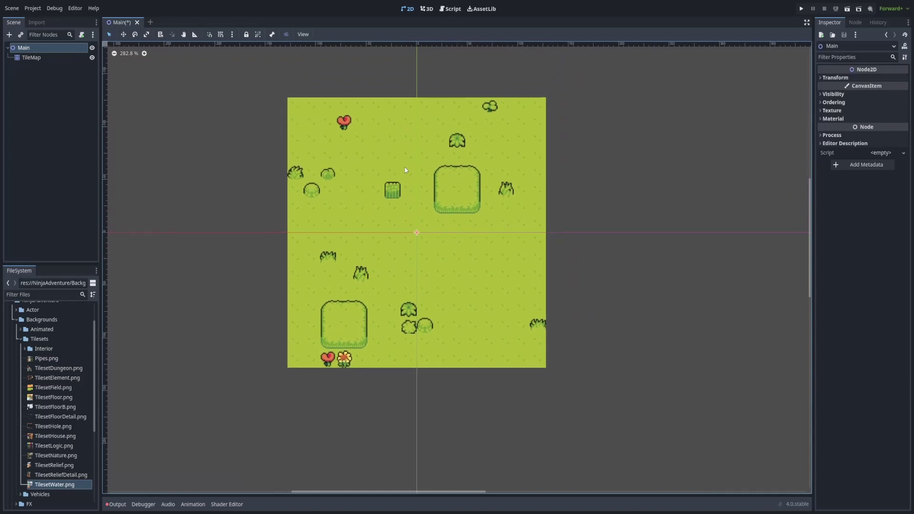
Step: With the single center green TilesetField tile as brush, erase the left-edge plant, the lower right-edge plant and the upper-right clover from Foreground
left_click(31, 57)
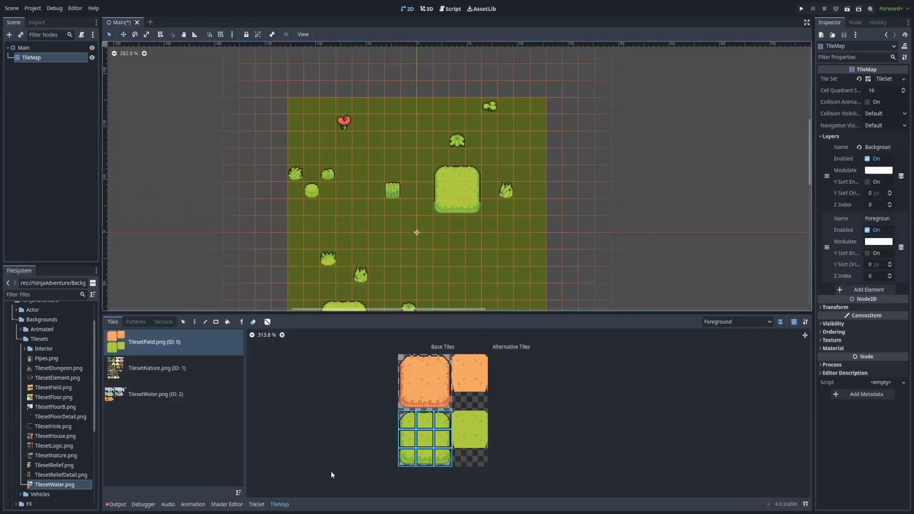
middle_click_drag(489, 274, 485, 244)
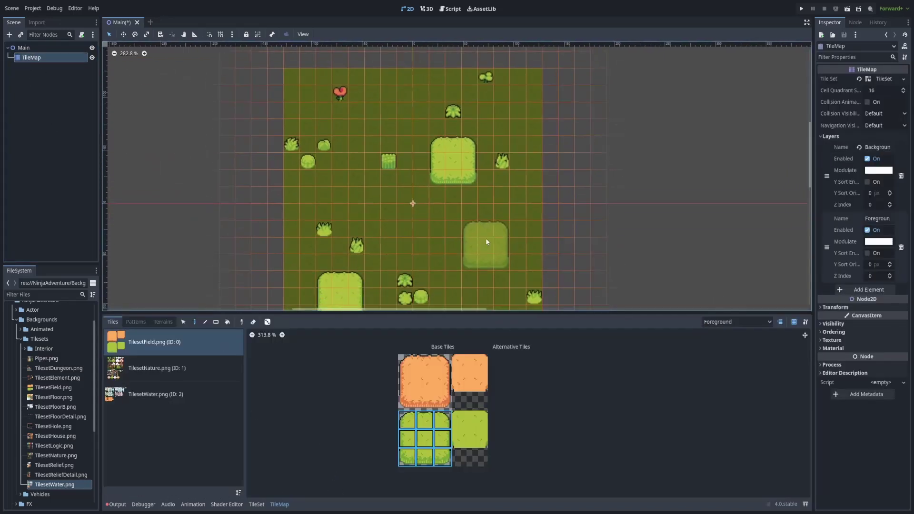
left_click(183, 323)
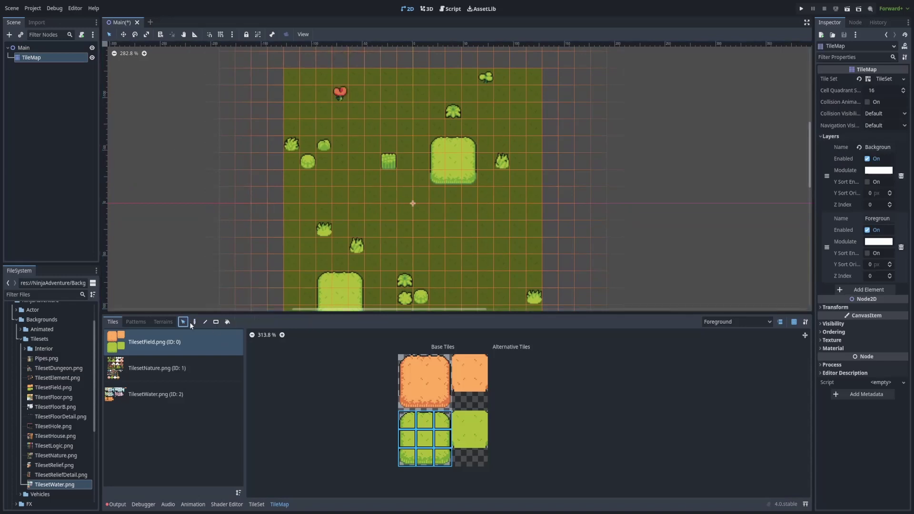
left_click(196, 324)
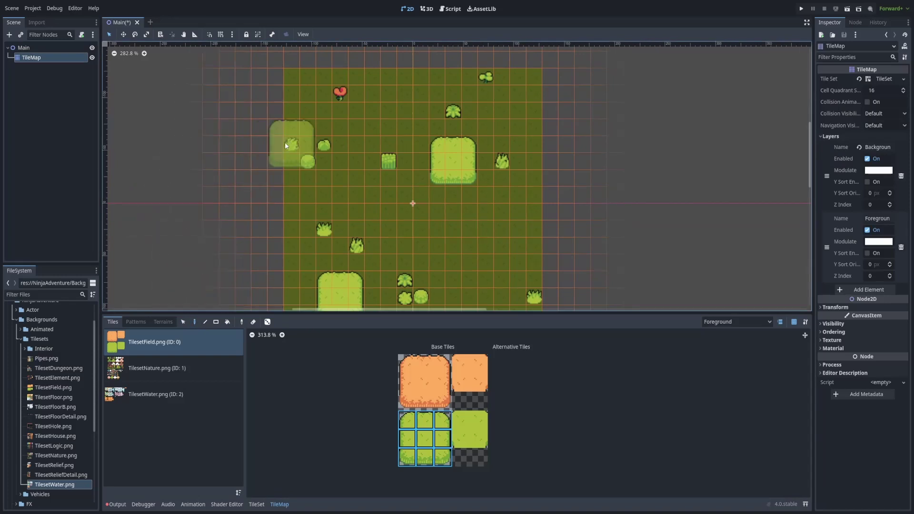
left_click(425, 439)
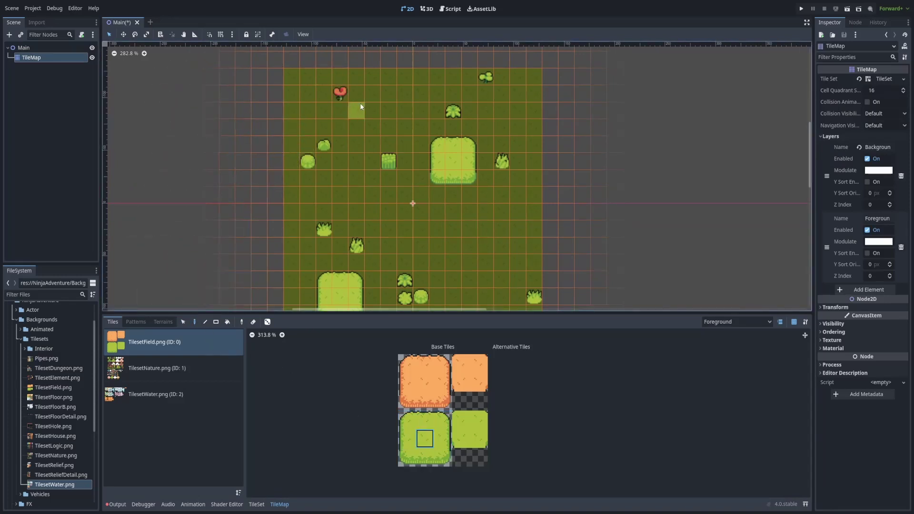
scroll(340, 93, "down", 3)
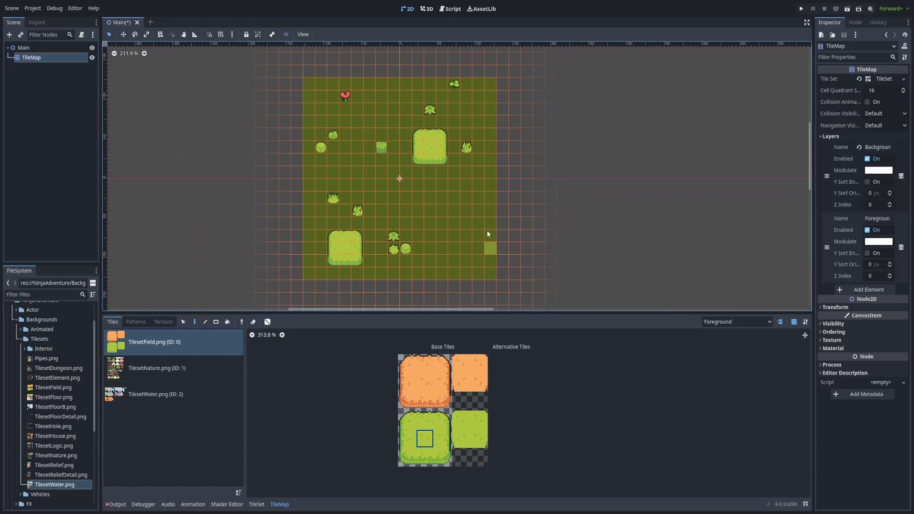
left_click(455, 85)
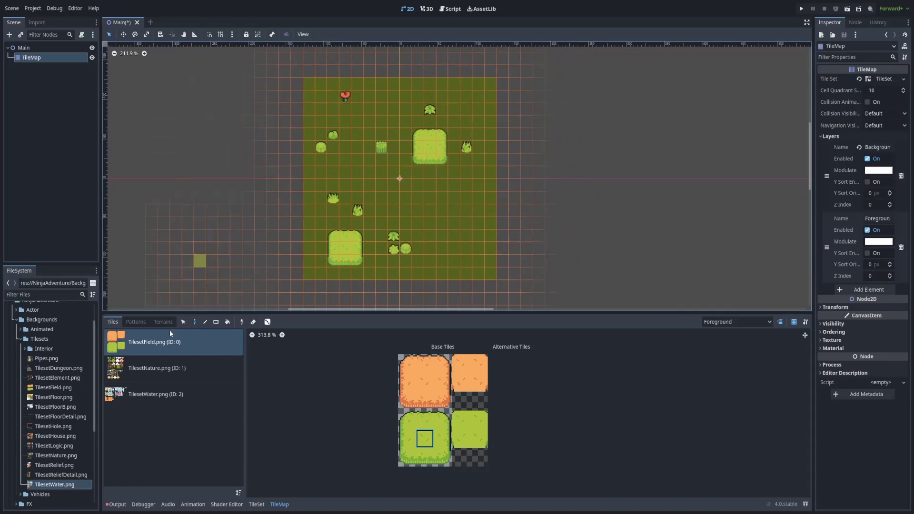
Step: Examine the whole map without layer highlighting to check the grass where the three plants were erased
left_click(23, 47)
scroll(267, 119, "up", 3)
middle_click_drag(457, 194, 424, 207)
scroll(374, 169, "up", 2)
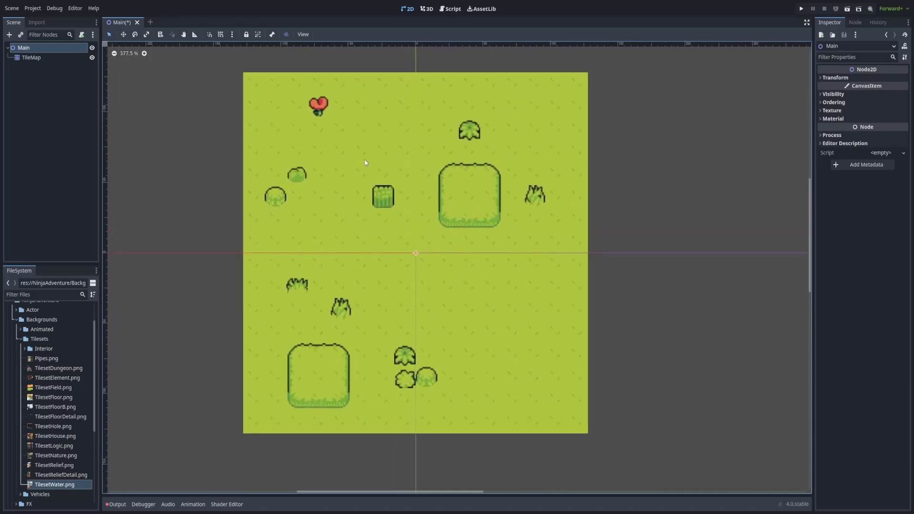
middle_click_drag(374, 170, 385, 153)
scroll(405, 186, "down", 1)
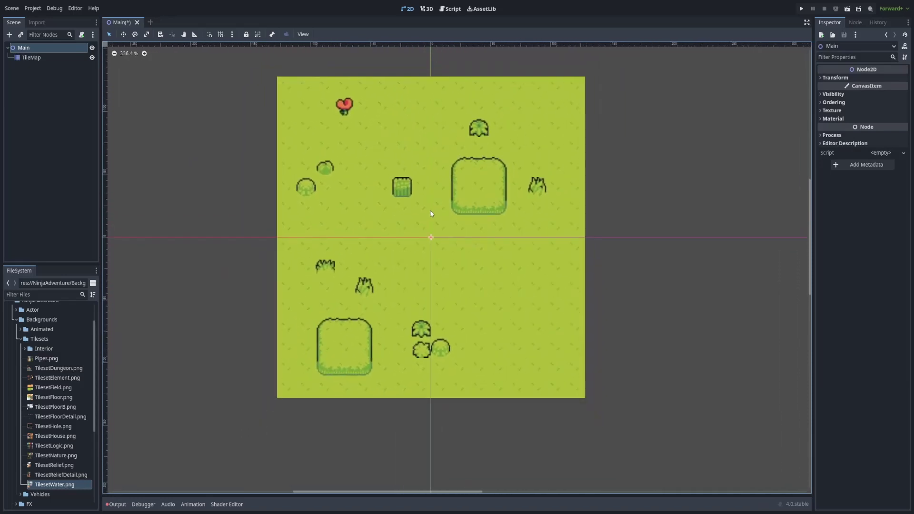